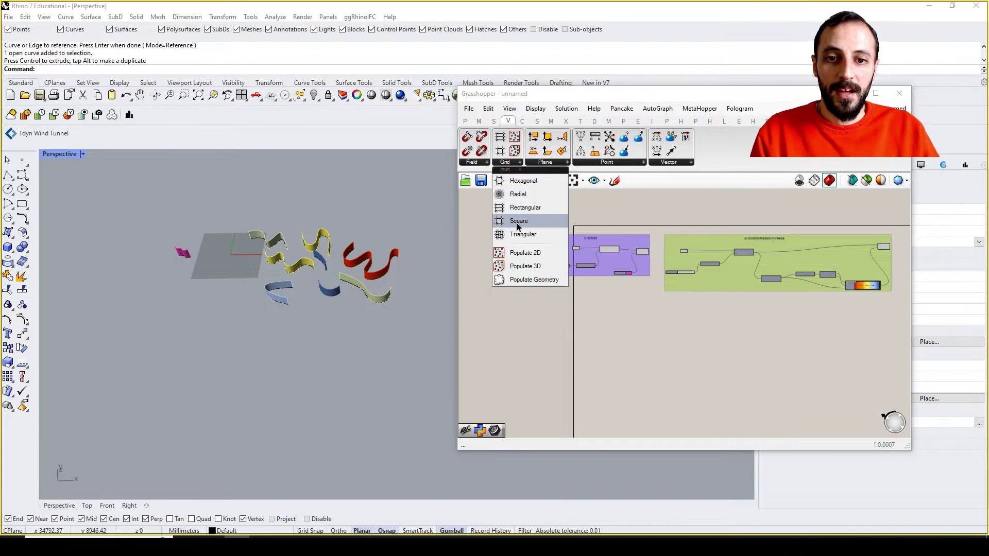
- Place a Square grid component on the canvas and create a point object in the Rhino viewport, in empty space near the curved strips
left_click(518, 221)
left_click(567, 341)
left_click(22, 159)
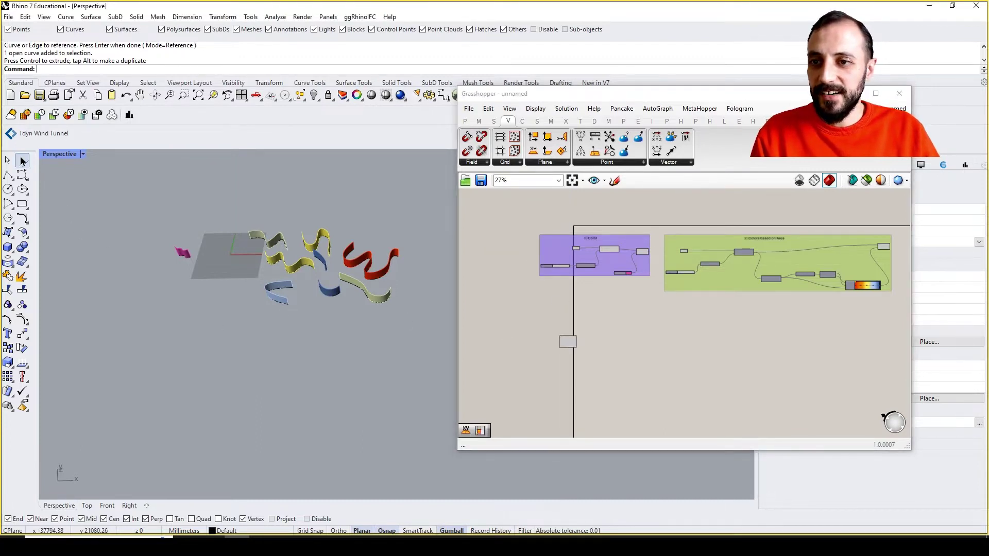
left_click(165, 389)
left_click(164, 389)
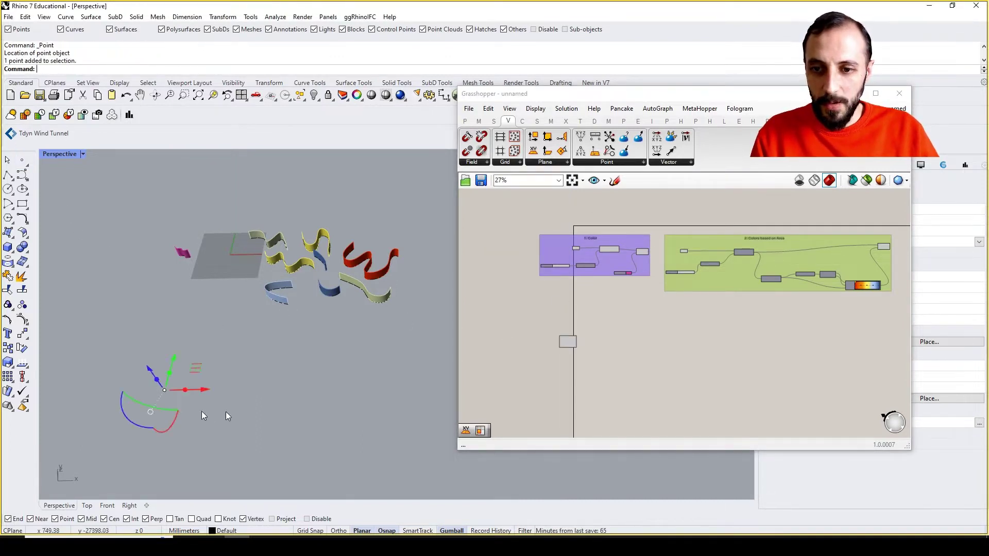
- Add a Point parameter beside the Square grid component and reference the new Rhino point in it
scroll(580, 334, "up", 5)
double_click(585, 334)
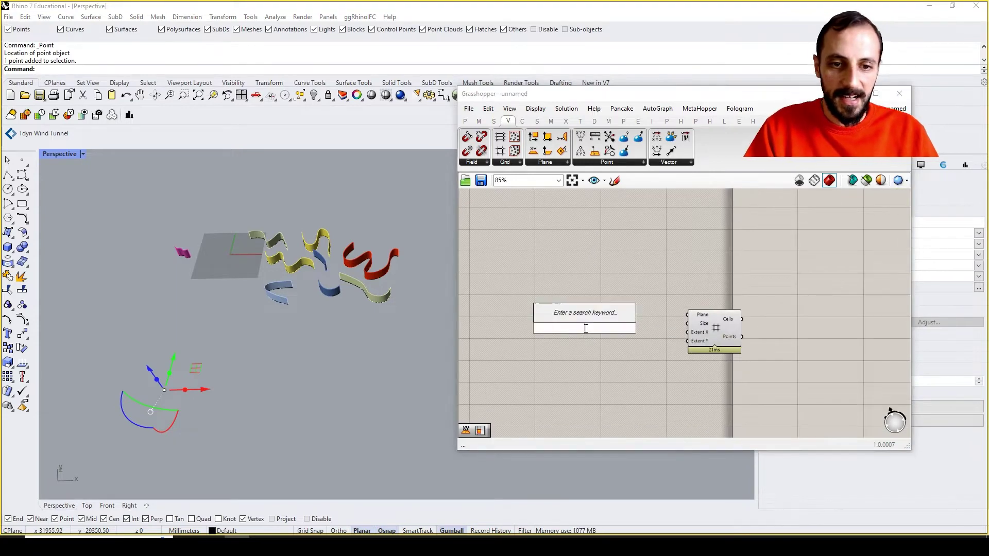
type("point")
key("Return")
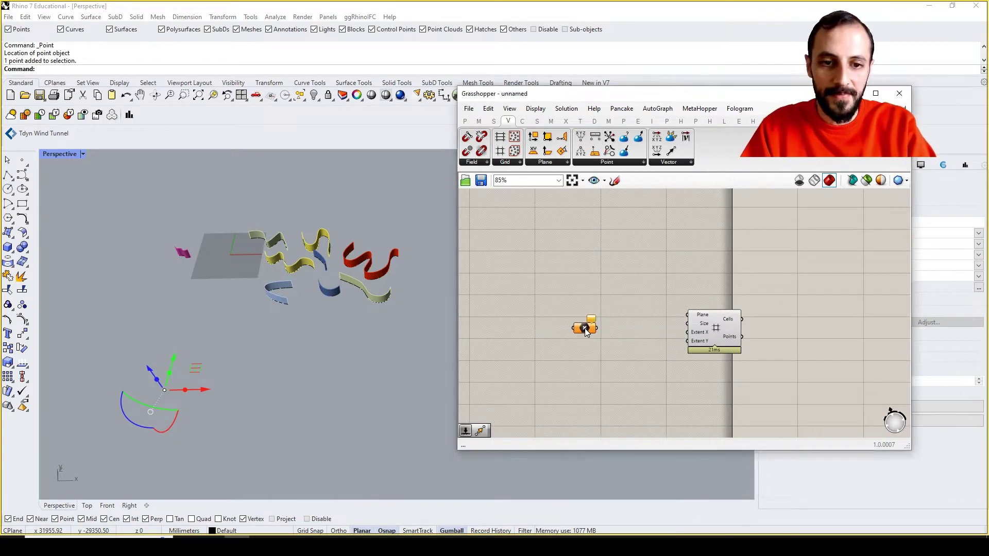
right_click(585, 332)
left_click(616, 453)
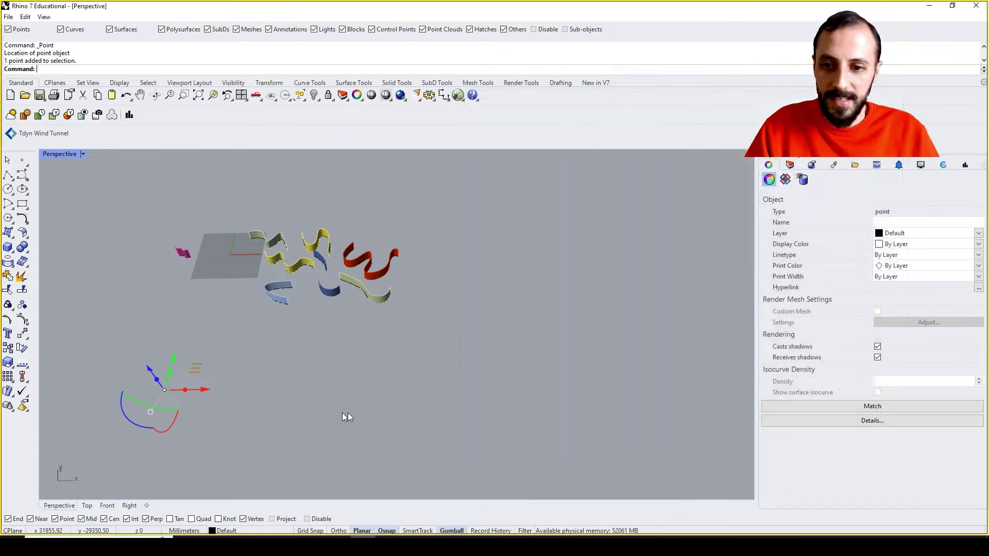
left_click(239, 372)
scroll(239, 372, "up", 4)
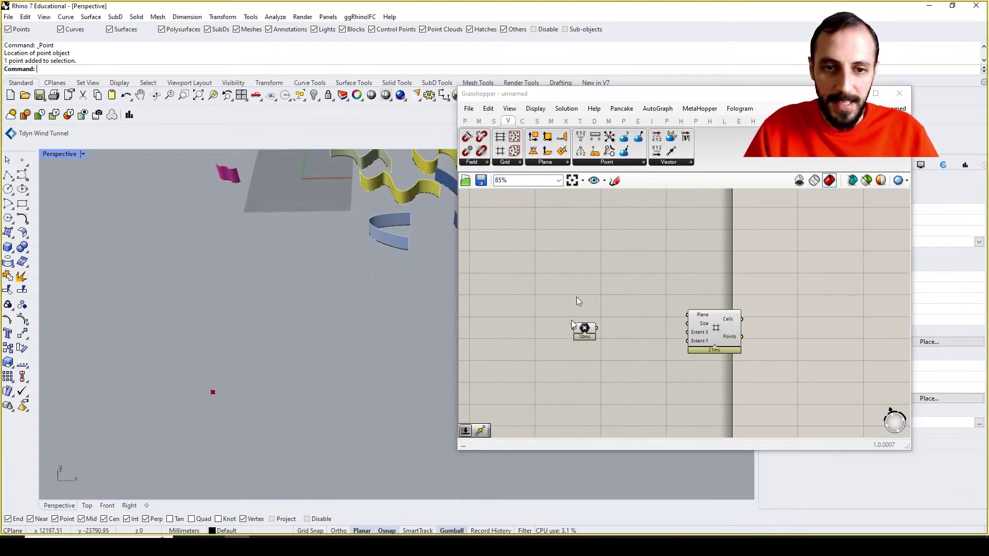
- Add an XY Plane component, use the point as its Origin and connect its output to the grid's Plane input
left_click(533, 151)
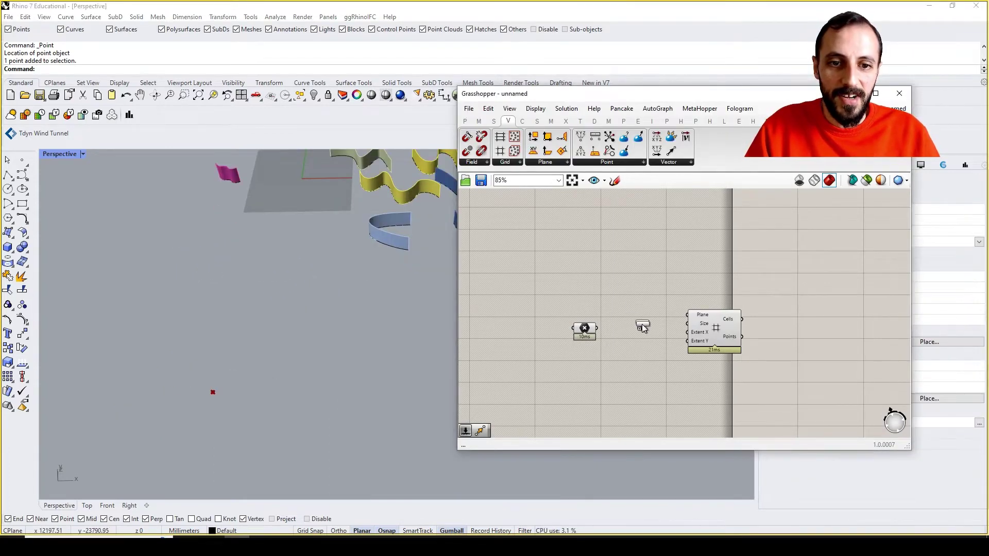
left_click(620, 325)
left_click_drag(584, 332, 570, 320)
left_click_drag(582, 319, 597, 320)
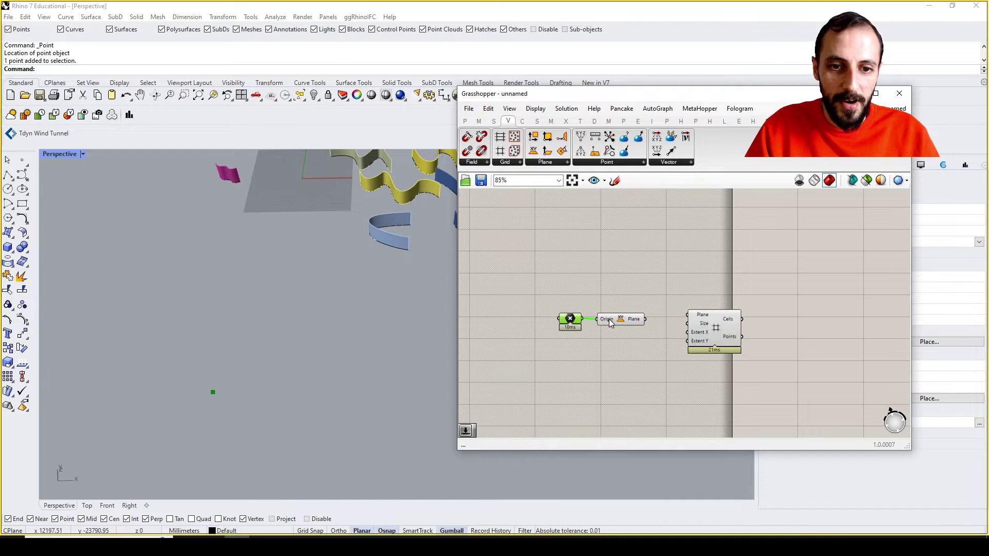
left_click(618, 322)
- Turn off the preview of the Point parameter and the XY Plane component
left_click_drag(659, 317, 541, 342)
right_click(547, 274)
left_click(570, 291)
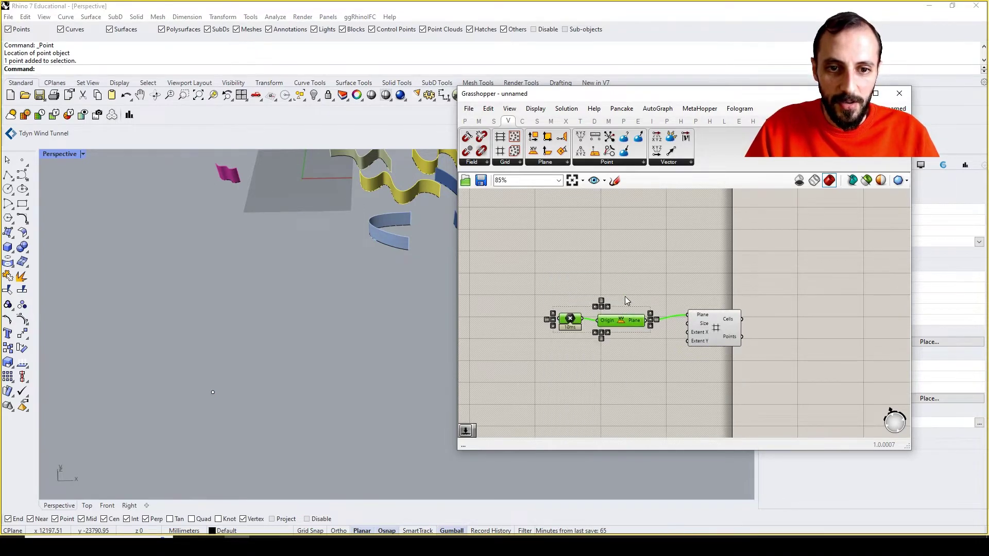
left_click_drag(625, 297, 544, 343)
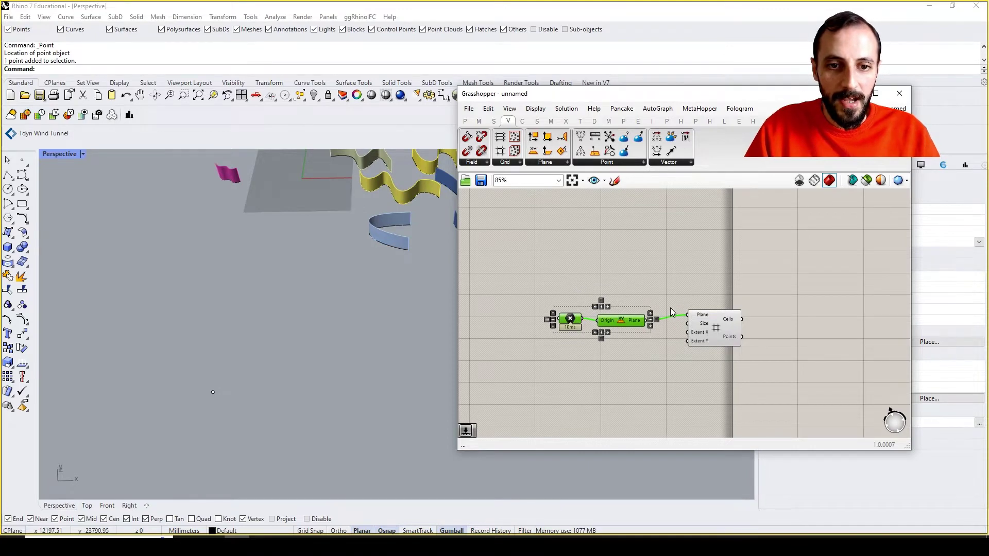
- Add a number slider set to 250, connect it to the grid's Size input and space the components apart
double_click(643, 364)
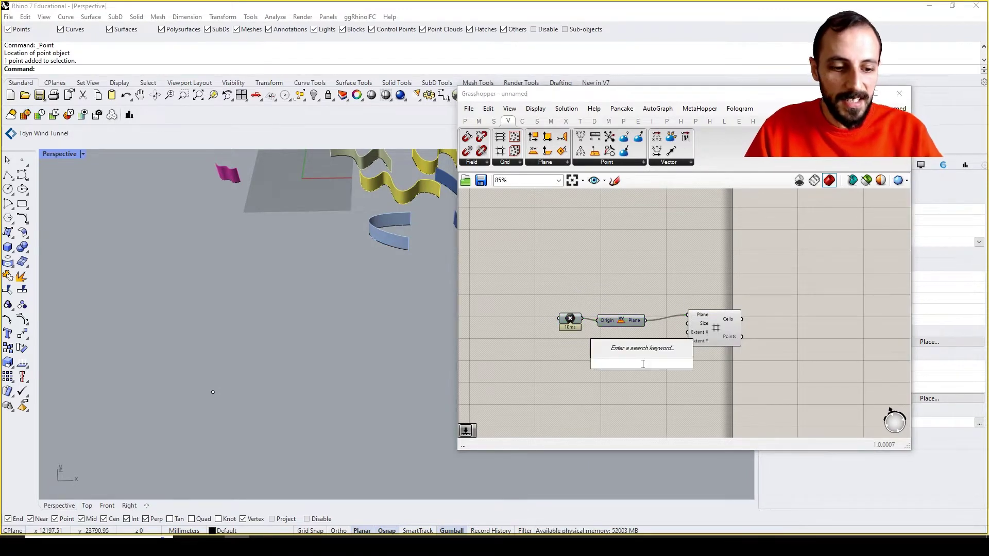
type("250")
key("Return")
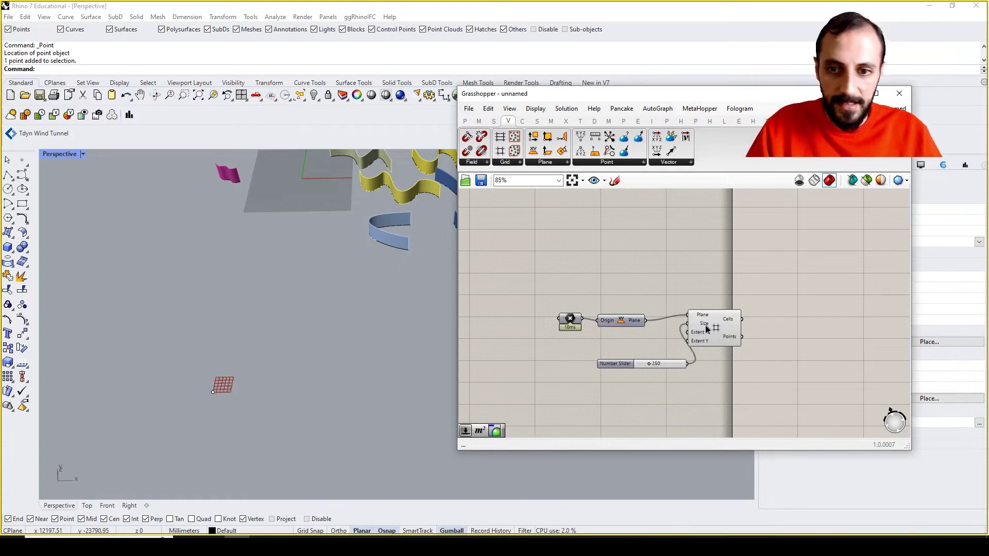
left_click_drag(696, 329, 736, 330)
left_click_drag(672, 366, 654, 355)
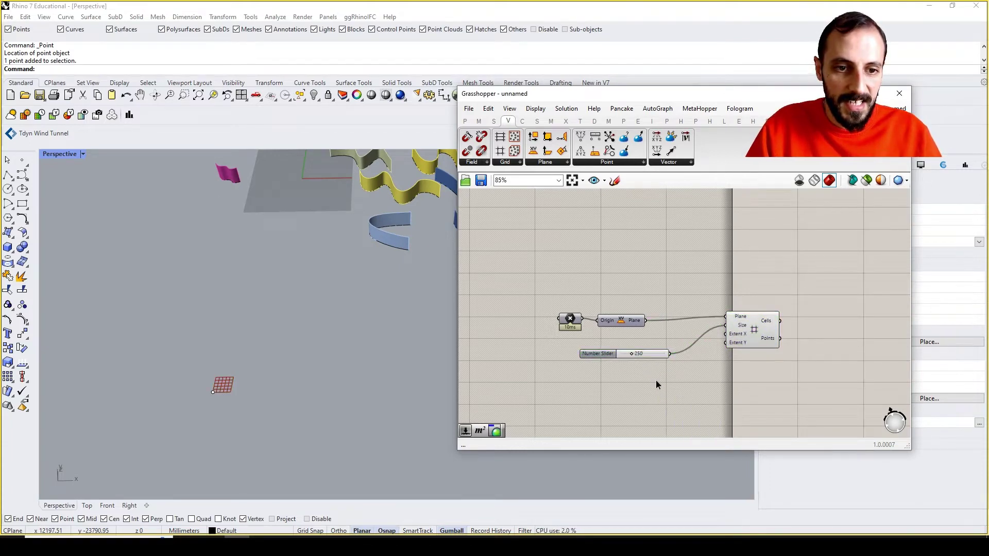
- Add a second number slider with the value 150 below the Size slider
double_click(656, 380)
type("150")
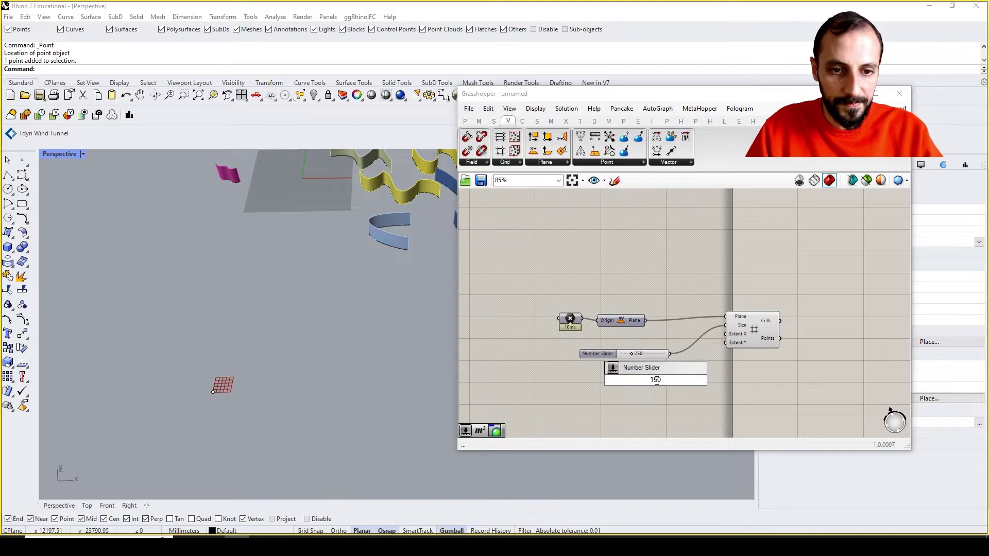
key("Return")
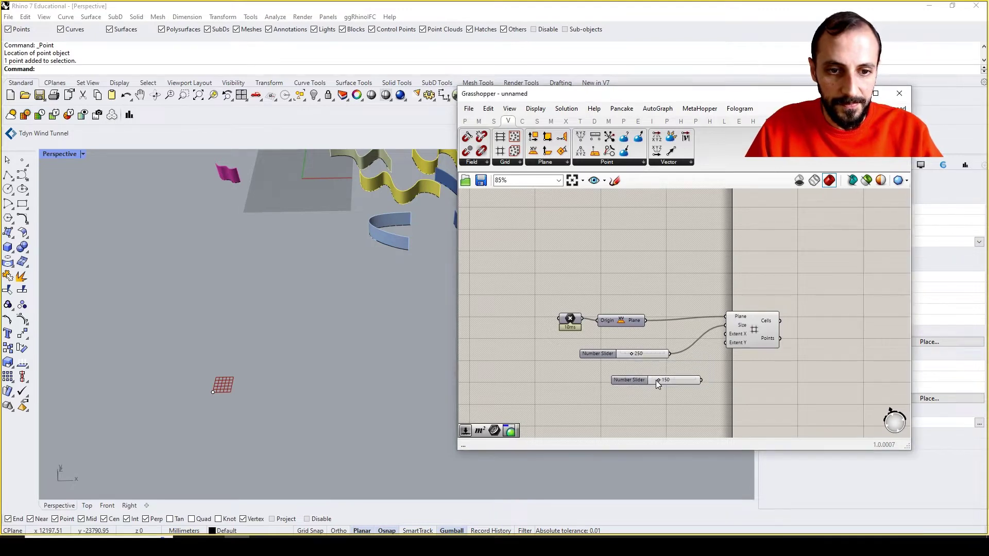
double_click(684, 383)
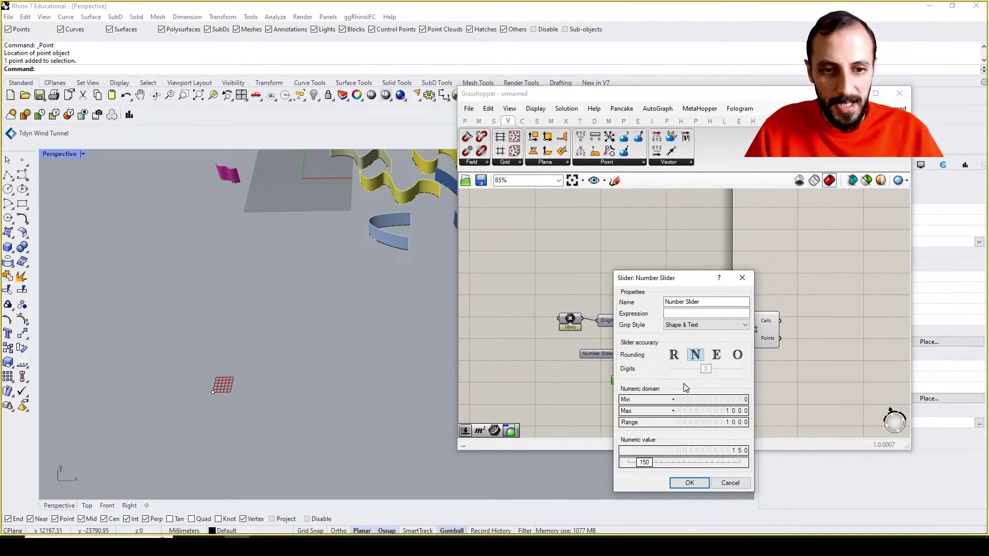
key("Return")
- Set the second slider to 50, connect it to the grid's Extent X input and place it under the Size slider
scroll(684, 384, "up", 4)
double_click(684, 383)
type("50")
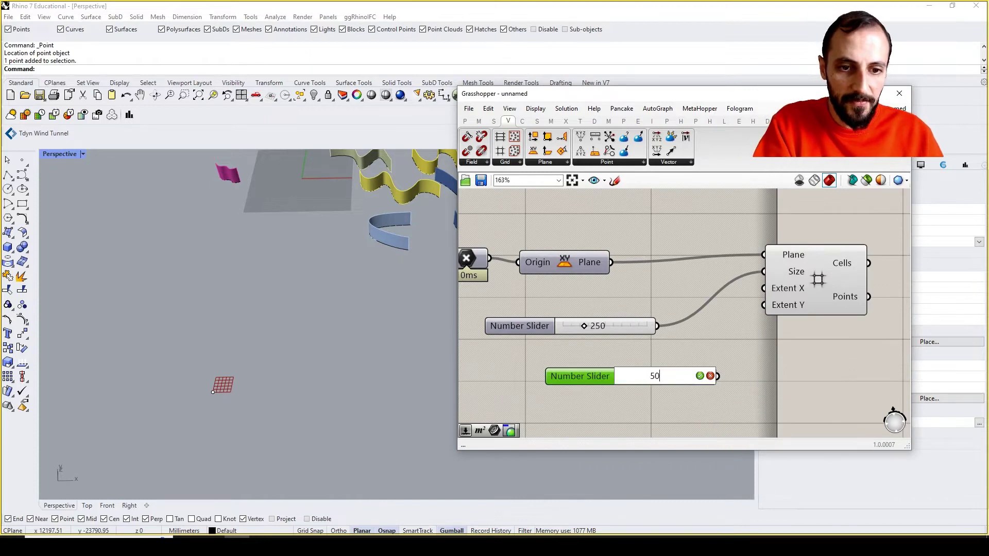
key("Return")
left_click_drag(735, 359, 764, 289)
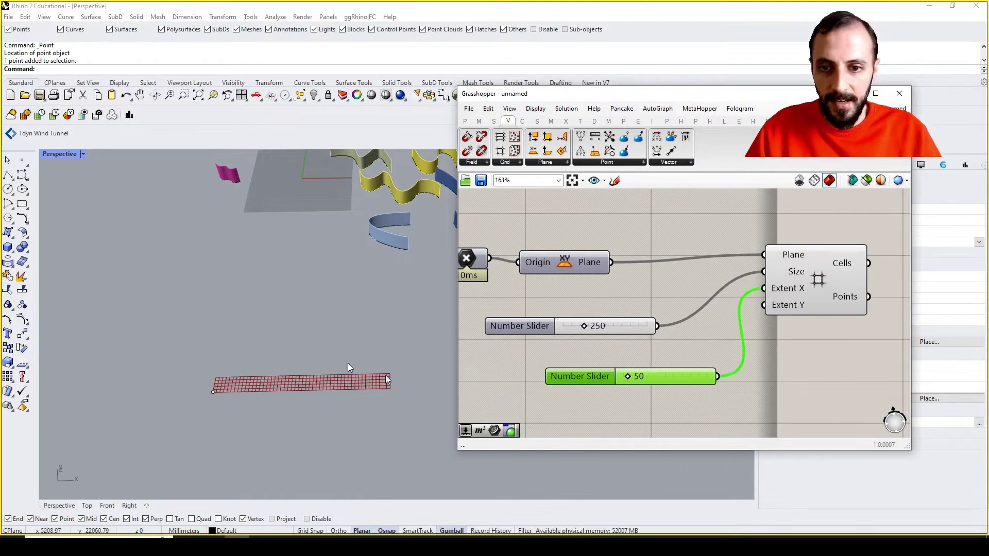
left_click_drag(580, 377, 558, 363)
- Add a third number slider set to 100 and connect it to the grid's Extent Y input
double_click(623, 398)
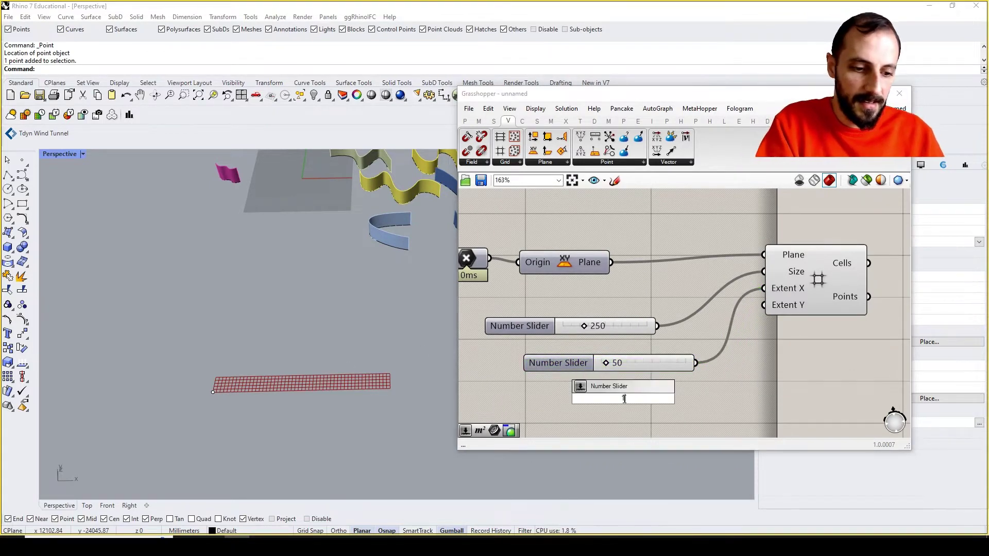
type("100")
key("Return")
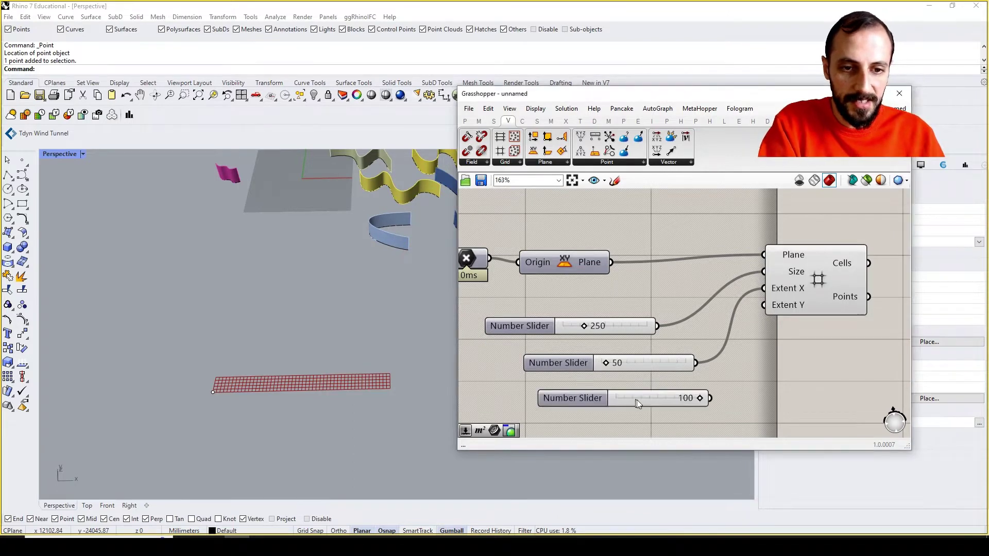
left_click_drag(711, 399, 763, 304)
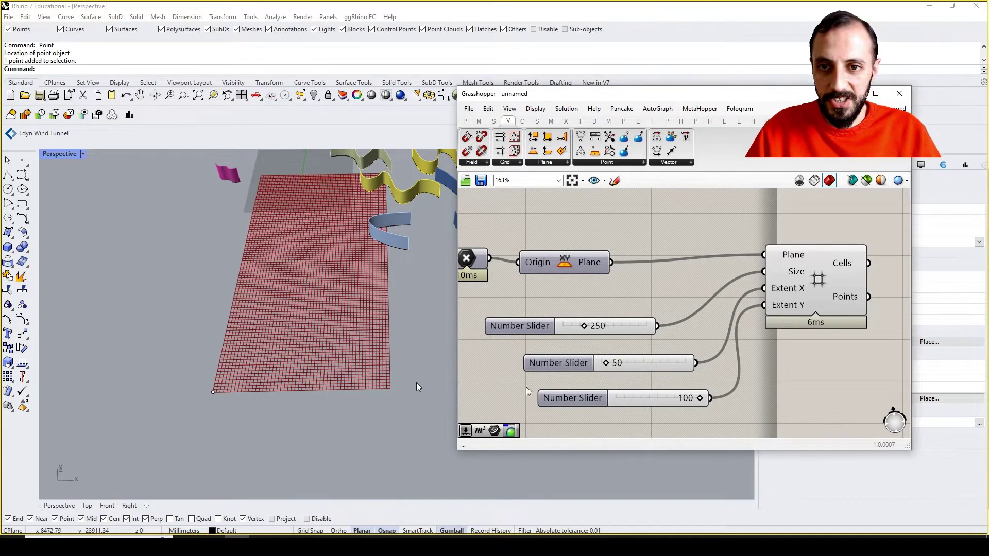
- Set the Extent Y slider to 39 and the Extent X slider to 142
left_click_drag(698, 401, 649, 400)
left_click_drag(609, 364, 613, 363)
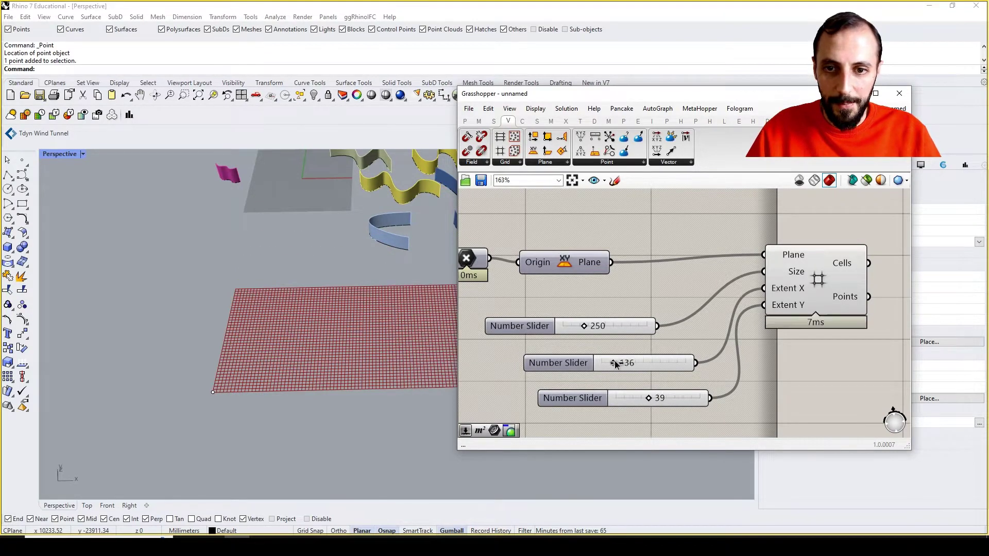
right_click_drag(314, 320, 419, 347)
scroll(427, 342, "up", 5)
scroll(428, 342, "down", 5)
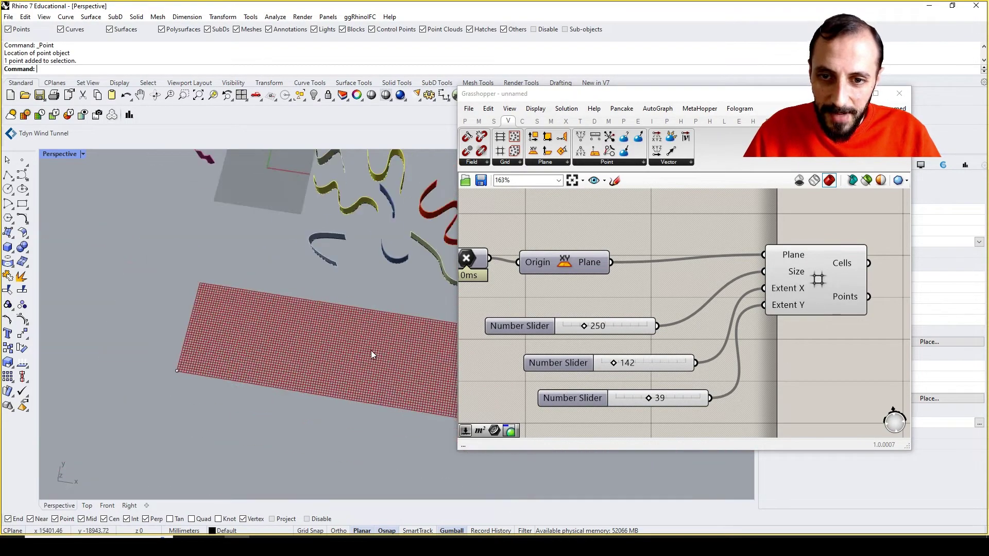
- Show the grid in the Top view and move the Grasshopper window aside so the whole grid can be seen
key("ctrl+F1")
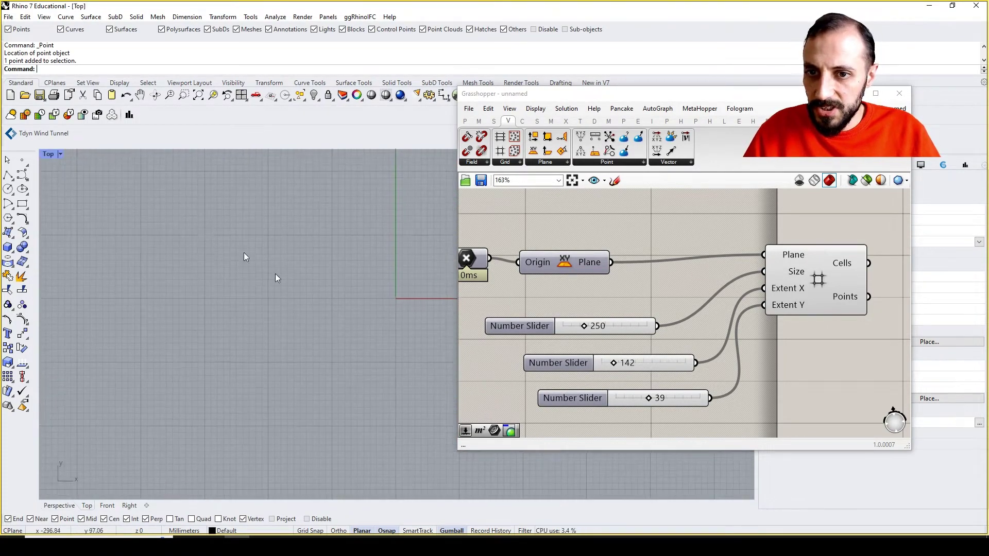
scroll(273, 229, "down", 6)
scroll(361, 330, "up", 3)
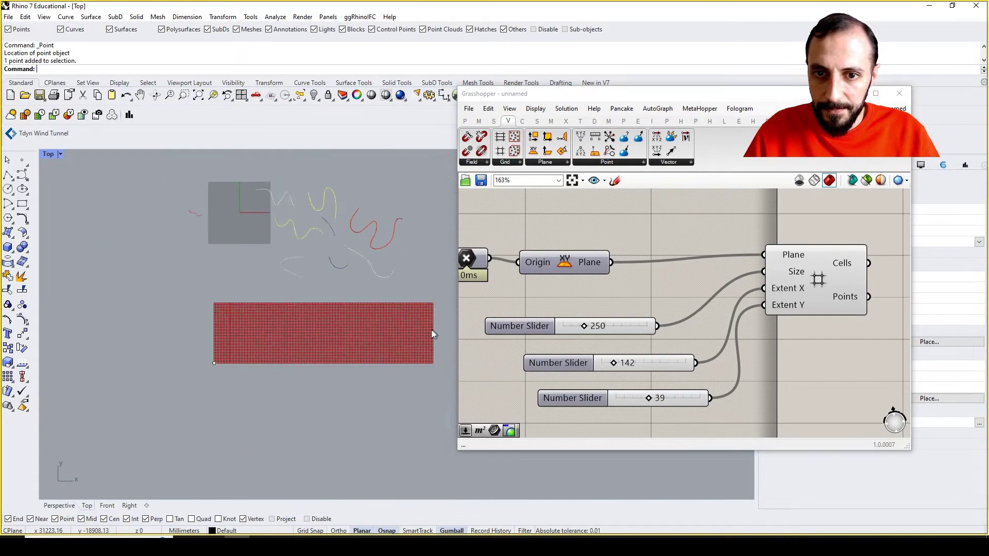
right_click_drag(330, 321, 313, 258)
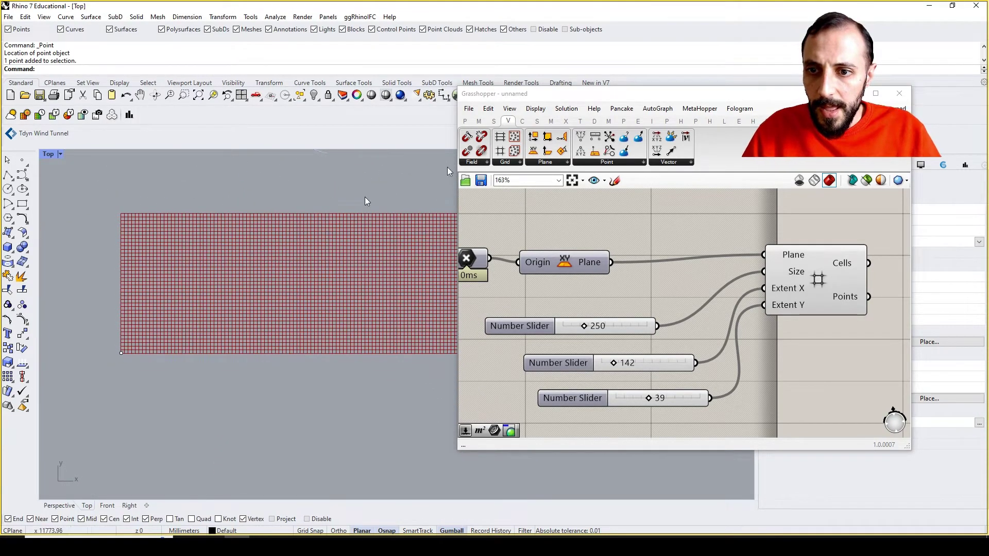
left_click_drag(518, 93, 685, 95)
right_click_drag(294, 234, 234, 245)
scroll(773, 290, "down", 3)
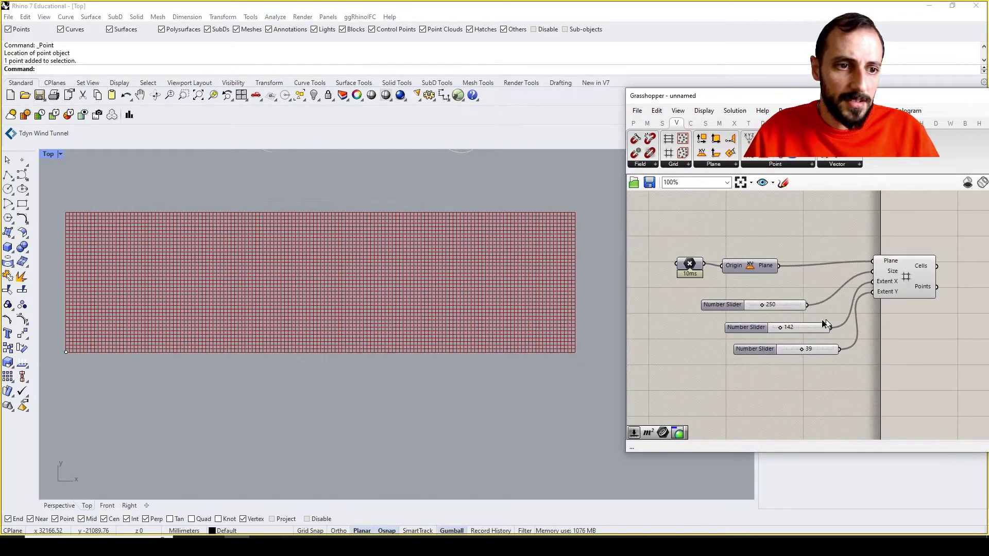
- Rearrange the Square grid component and its three sliders away from the point and XY Plane components
left_click_drag(860, 376, 740, 245)
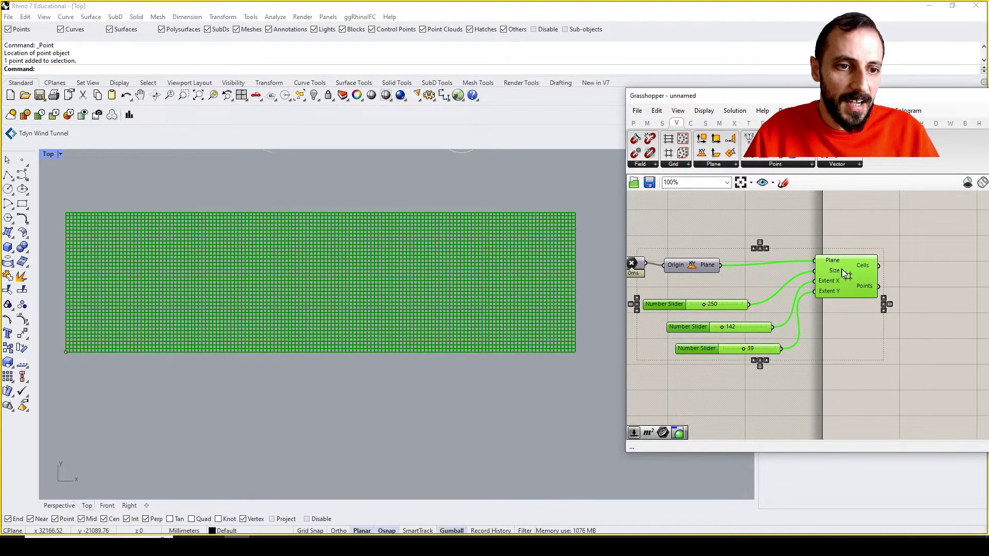
left_click_drag(841, 269, 893, 275)
left_click(805, 291)
left_click_drag(802, 284, 727, 367)
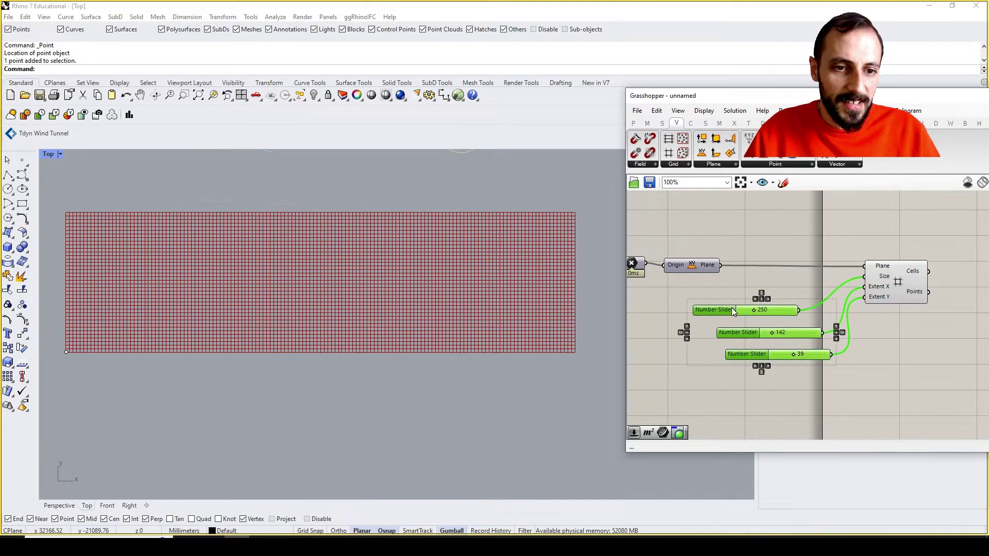
left_click_drag(731, 307, 745, 356)
left_click(834, 386)
- Group the Point parameter and the XY Plane component
right_click_drag(734, 279, 793, 289)
left_click_drag(774, 257, 683, 293)
right_click(683, 308)
left_click(708, 389)
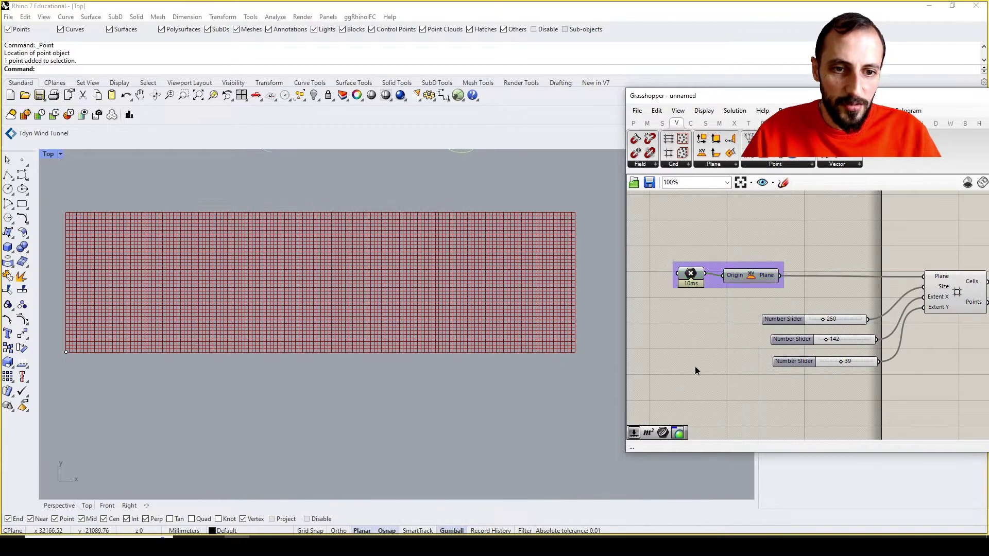
- Add a scribble label and place it above the point and plane group
left_click(694, 366)
left_click(681, 328)
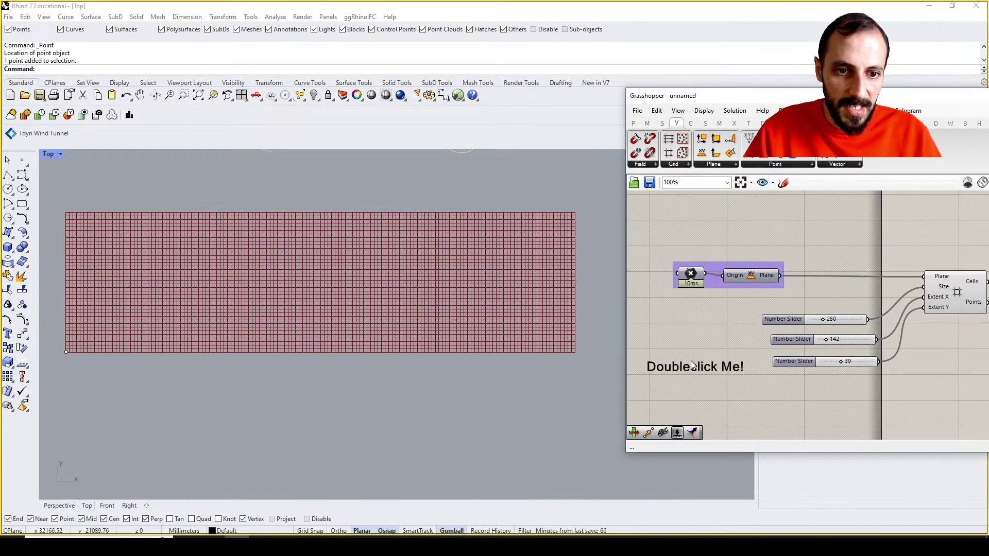
left_click(730, 249)
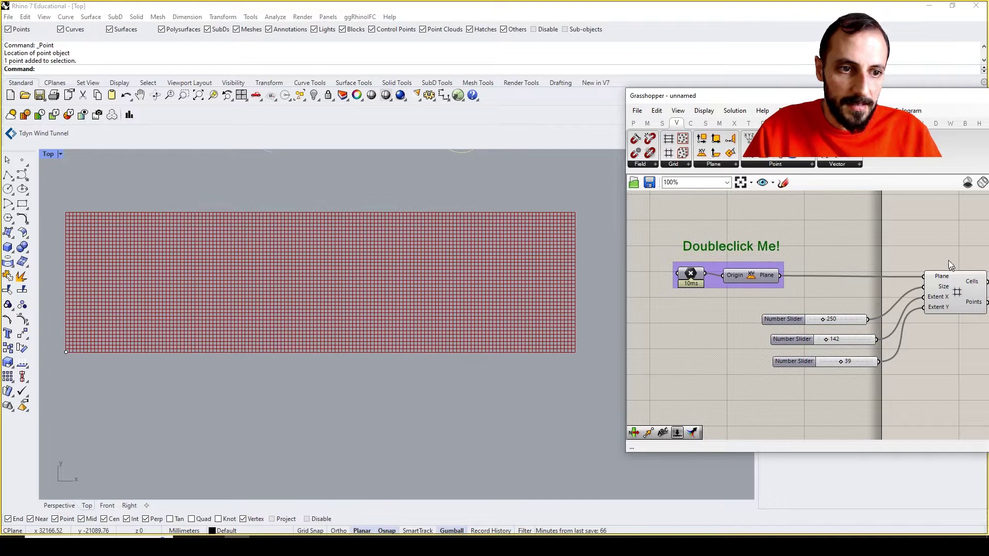
left_click_drag(956, 238, 700, 396)
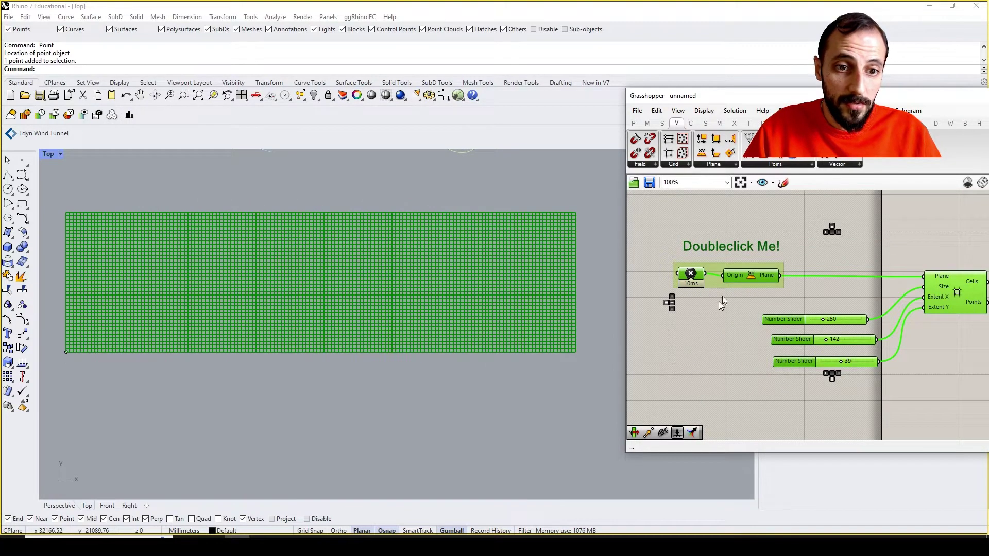
mouse_move(978, 265)
left_mouse_down()
mouse_move(855, 366)
mouse_move(824, 369)
left_mouse_up()
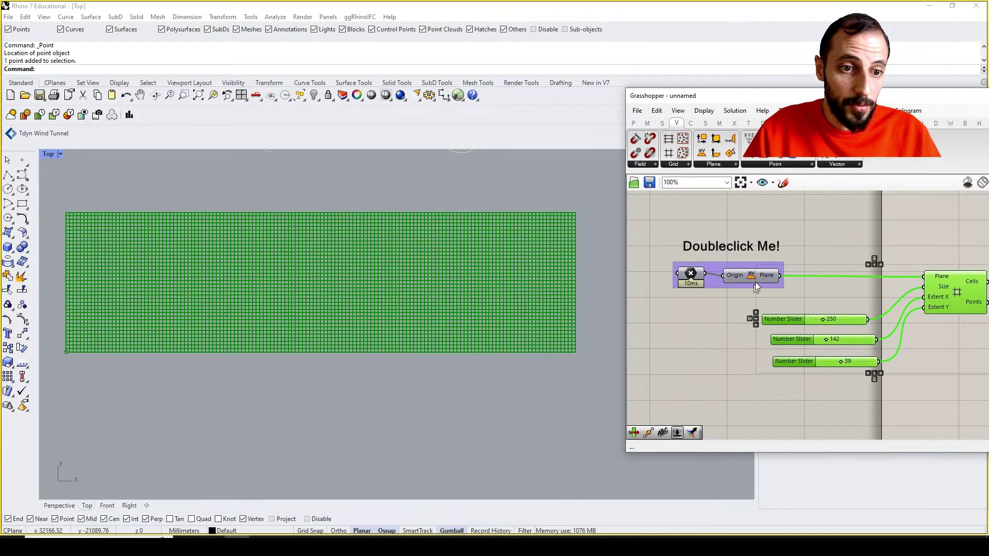
right_click(718, 281)
- Change the scribble label above the point and plane group to "Grid's Location"
left_click(745, 246)
double_click(744, 246)
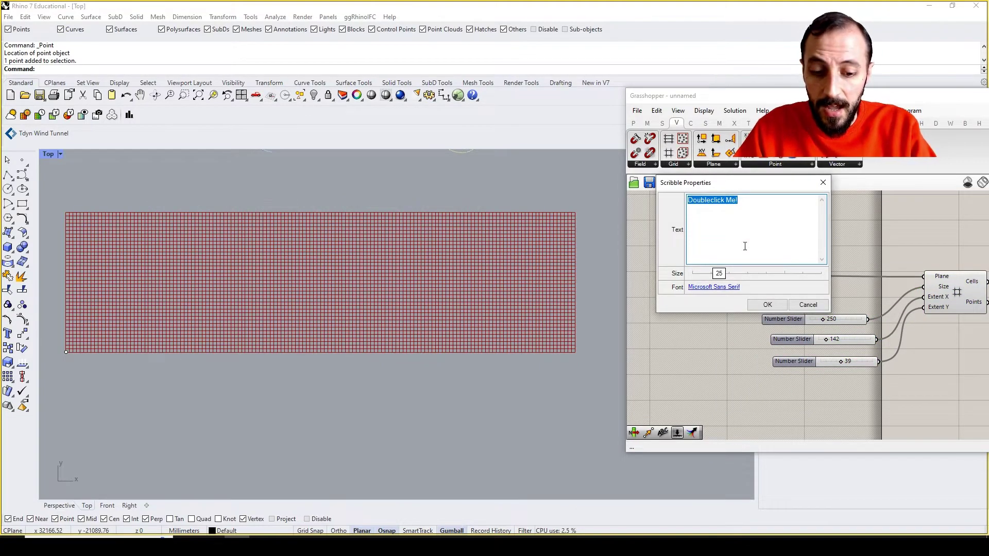
type("Grid")
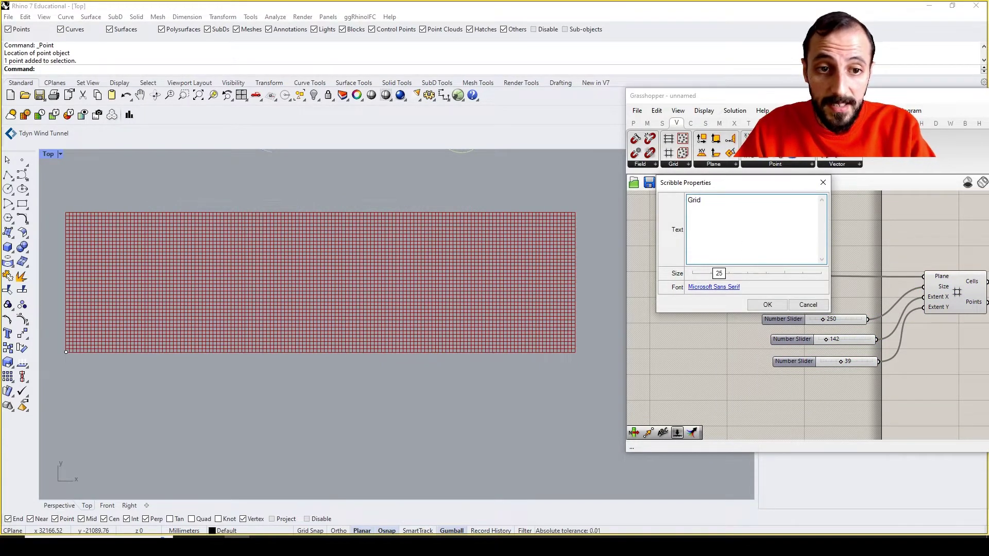
type("'s Location")
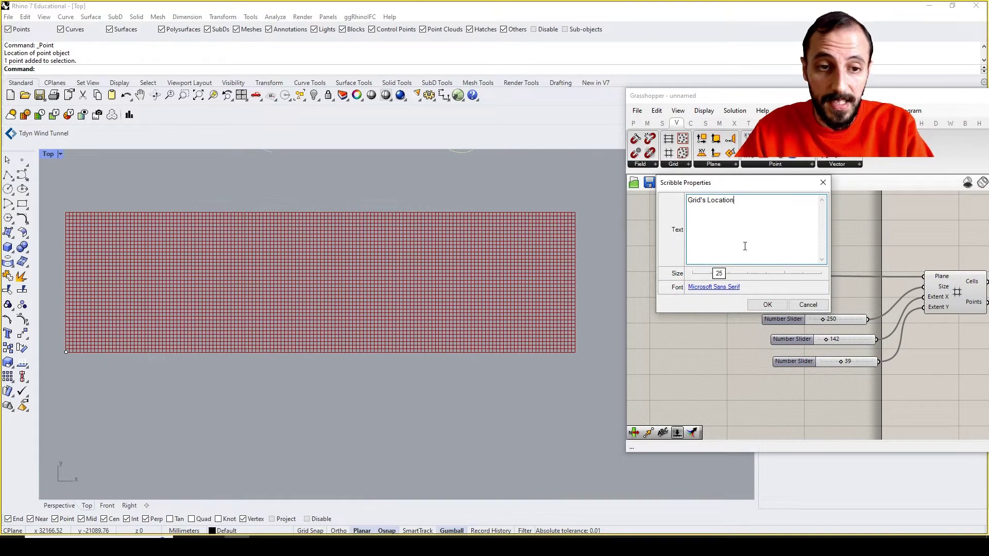
left_click(766, 304)
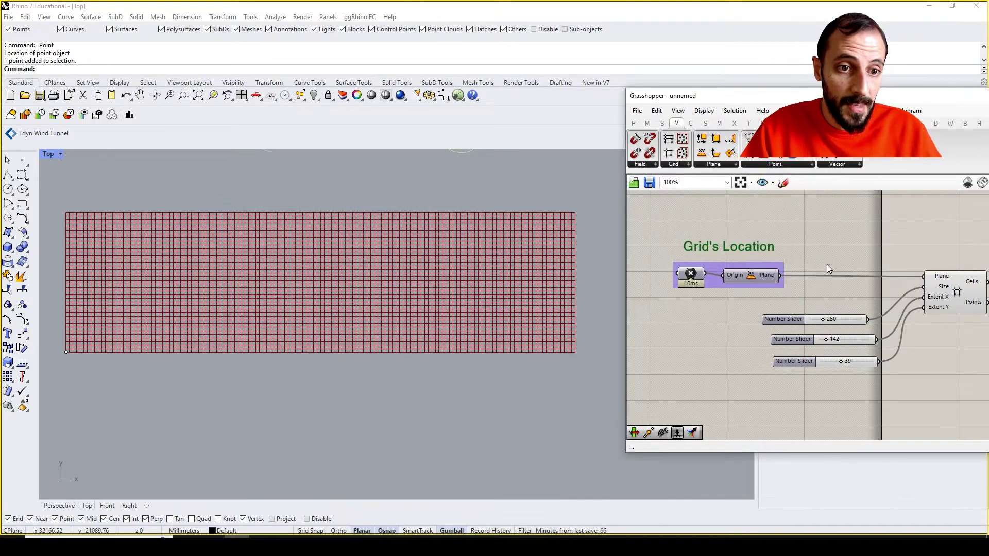
- Group all the components on the canvas and add the Grid's Location label to the inner point and plane group
left_click_drag(958, 227, 657, 399)
right_click(709, 310)
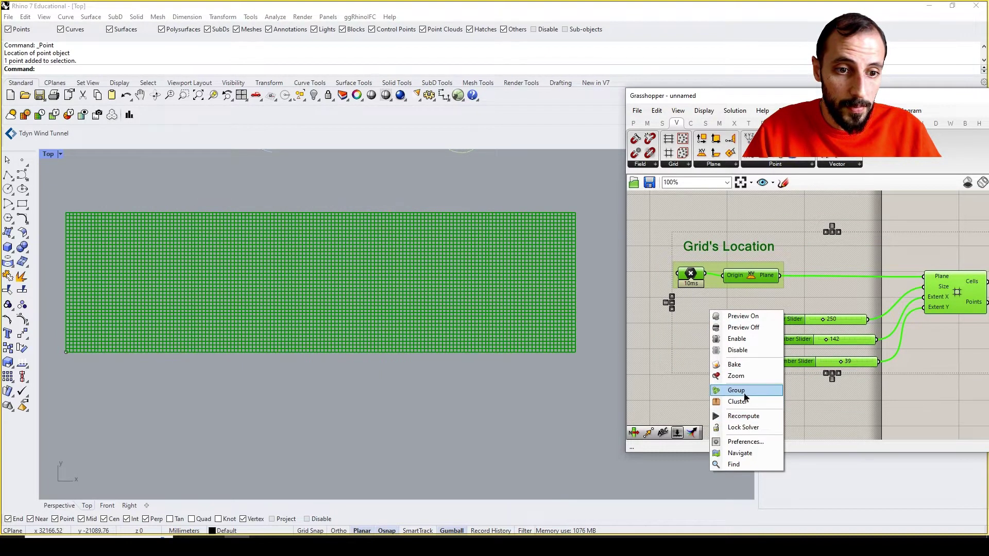
left_click(722, 389)
left_click(718, 268)
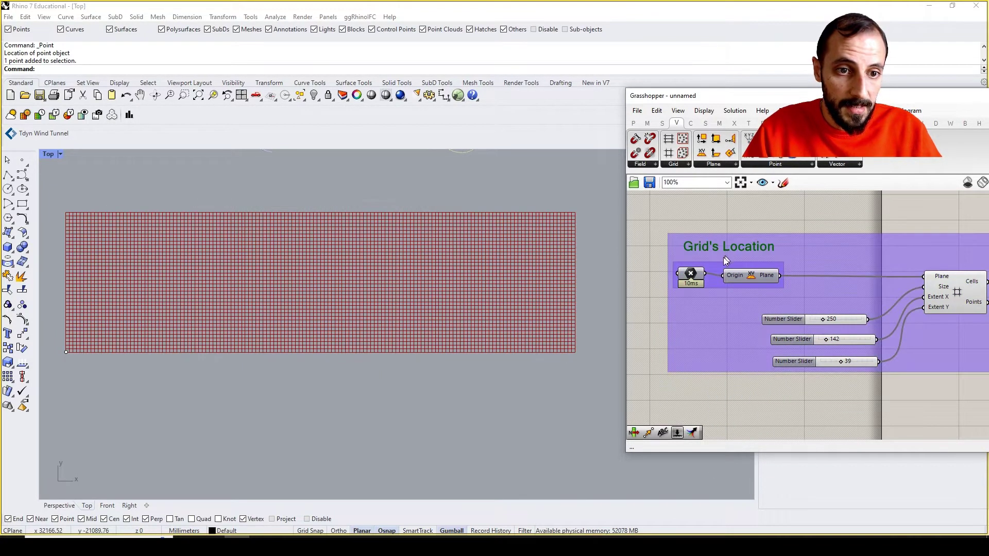
right_click(720, 266)
left_click(748, 350)
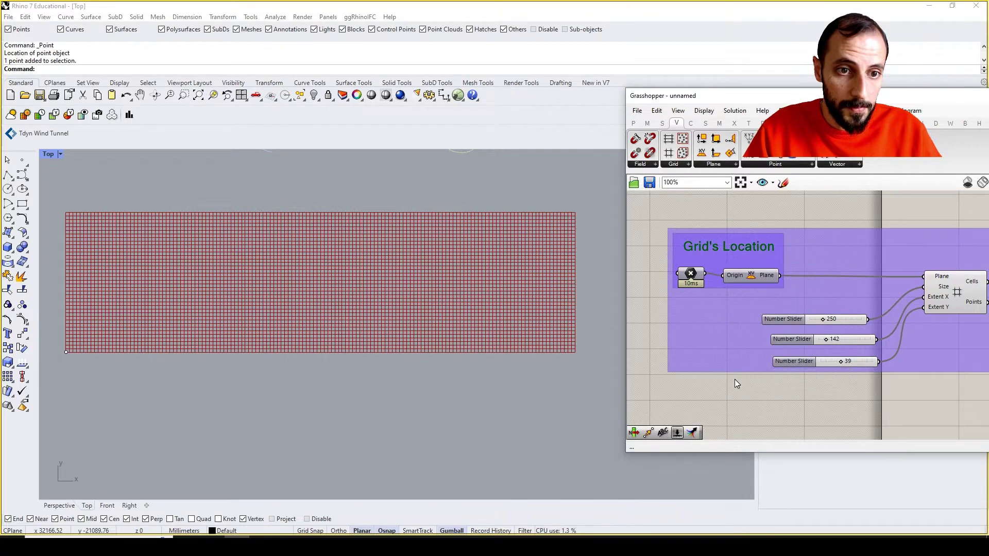
- Add a scribble above the outer group and set its text to "Grid"
scroll(729, 323, "down", 3)
scroll(810, 289, "up", 2)
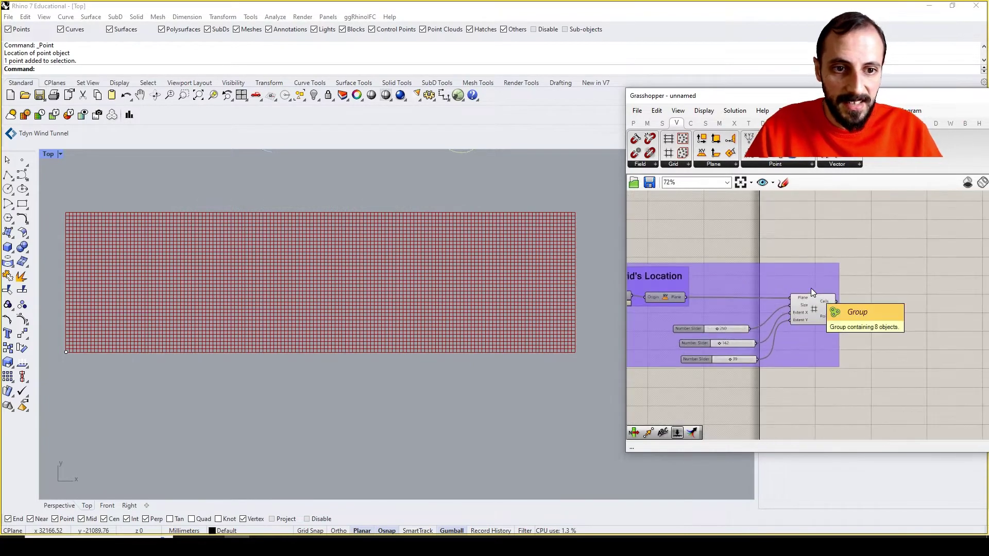
double_click(721, 255)
type("sr")
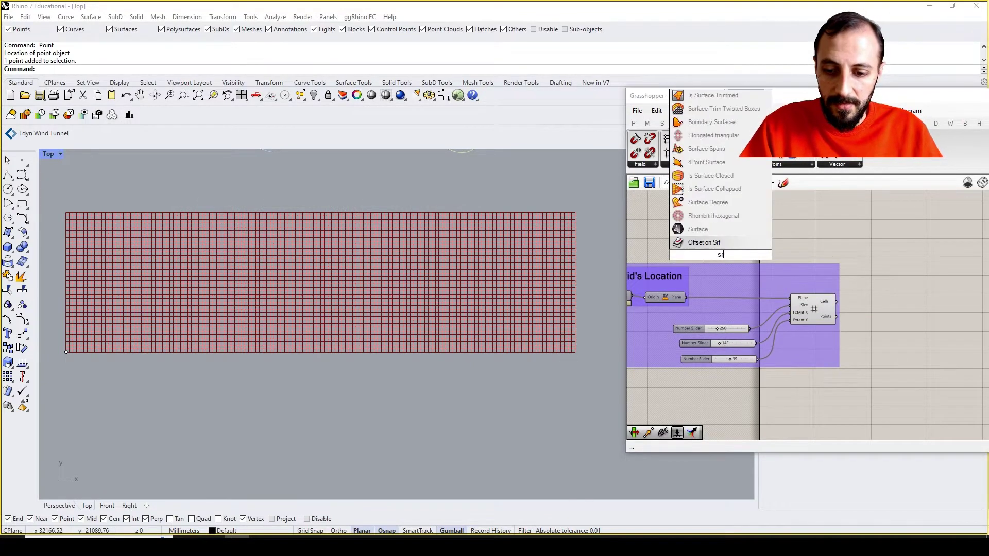
key("BackSpace")
type("cr")
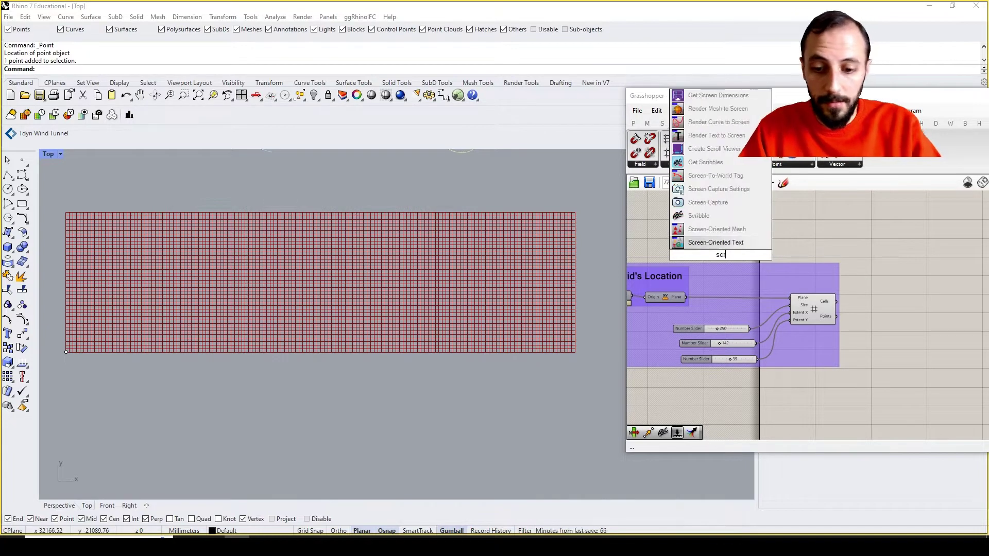
left_click(698, 215)
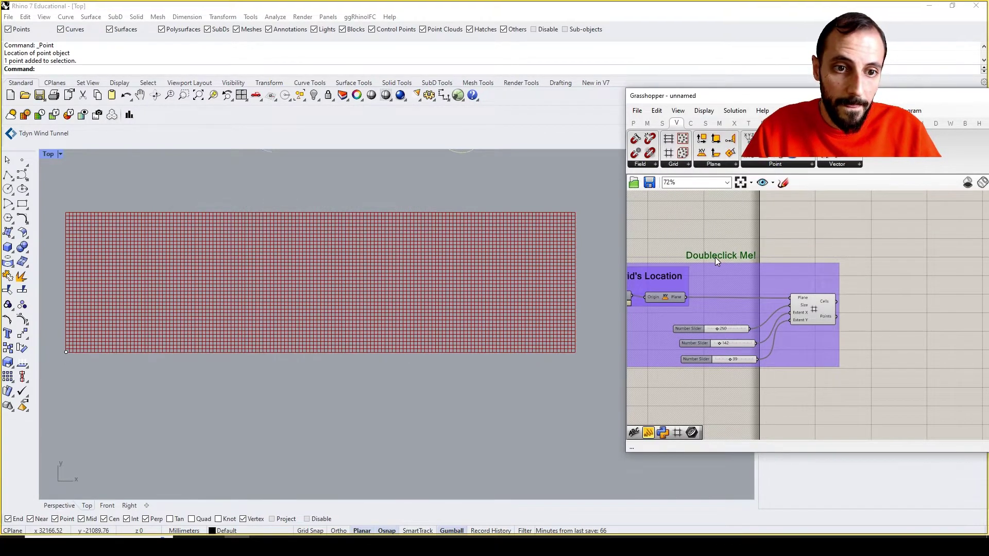
double_click(715, 257)
type("Grid")
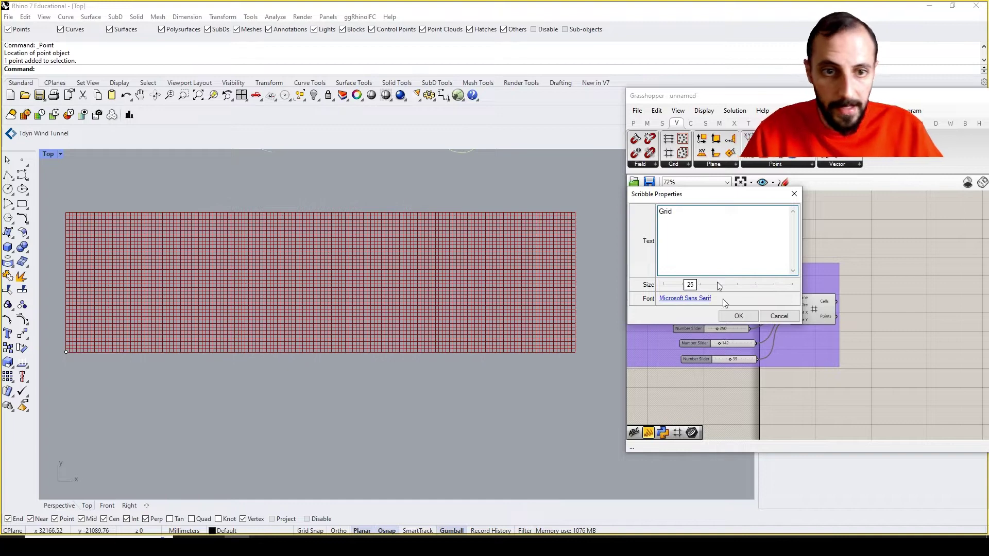
left_click(738, 316)
- Set the text size of the Grid's Location label to 20
right_click_drag(669, 277, 731, 279)
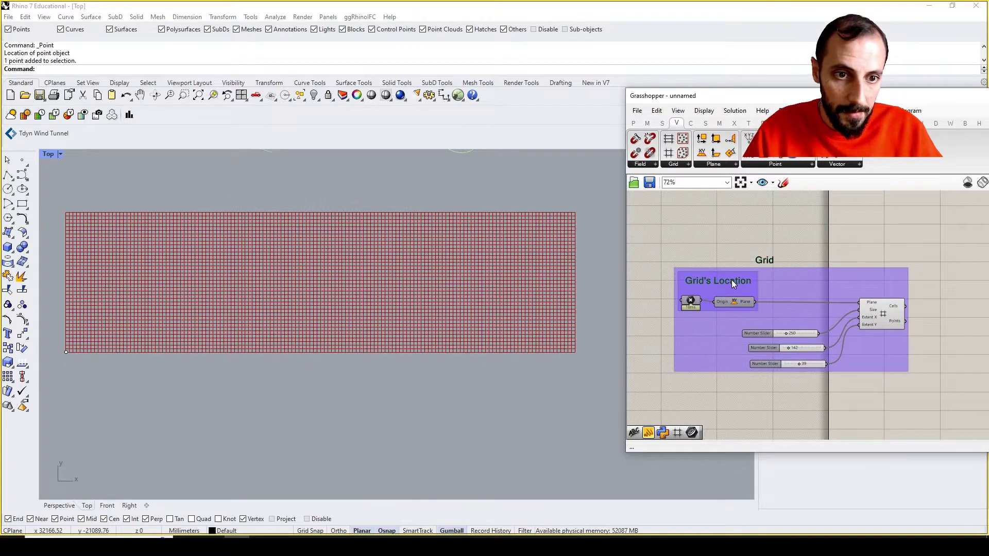
double_click(731, 283)
left_click(704, 308)
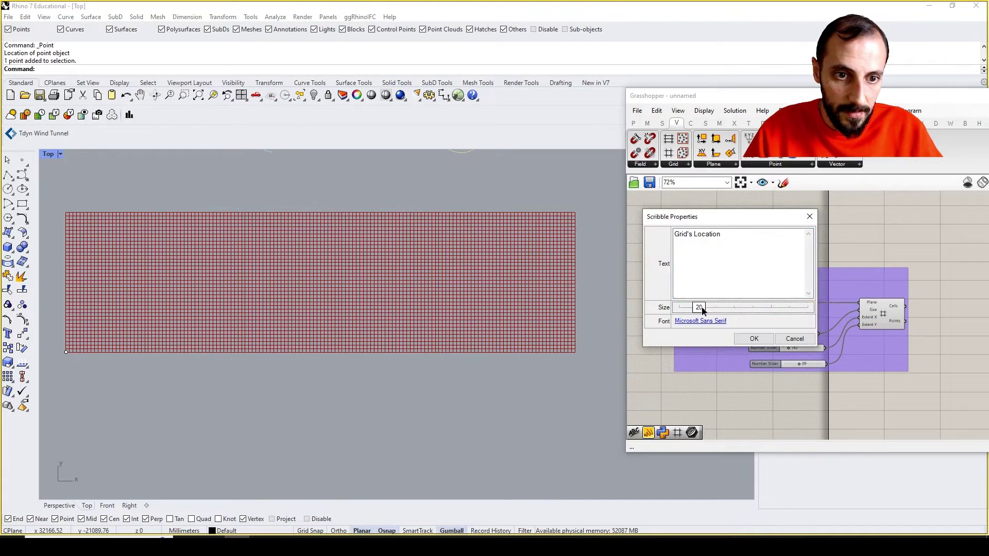
left_click(755, 341)
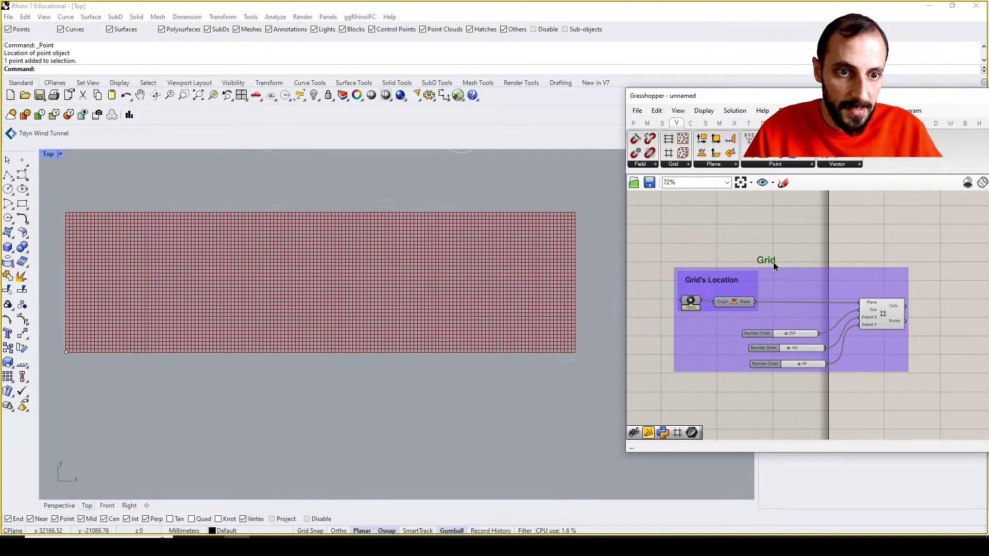
- Add the Grid label to the outer group that contains the sliders and the Square grid component
right_click(786, 277)
left_click(819, 360)
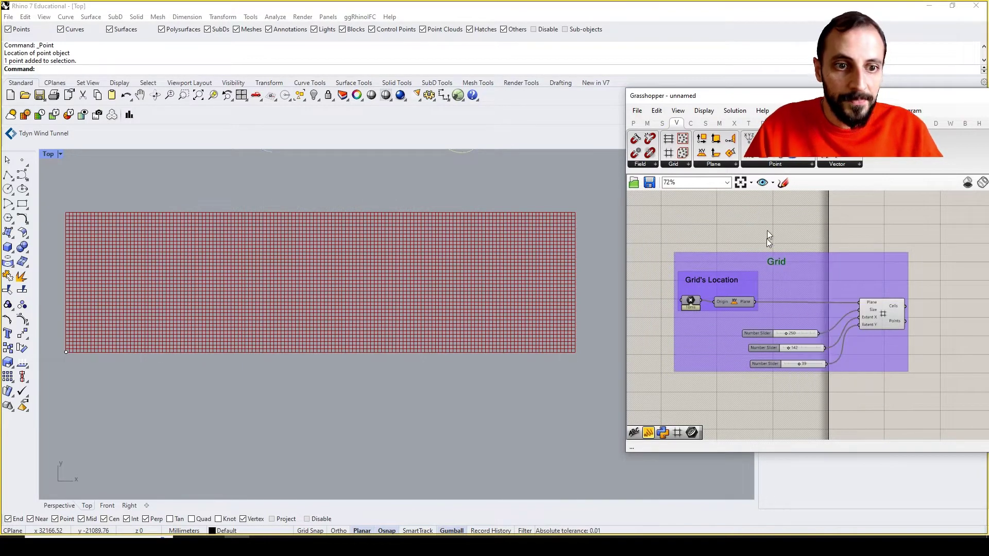
left_click(873, 300)
right_click_drag(958, 304, 885, 293)
left_click(878, 299)
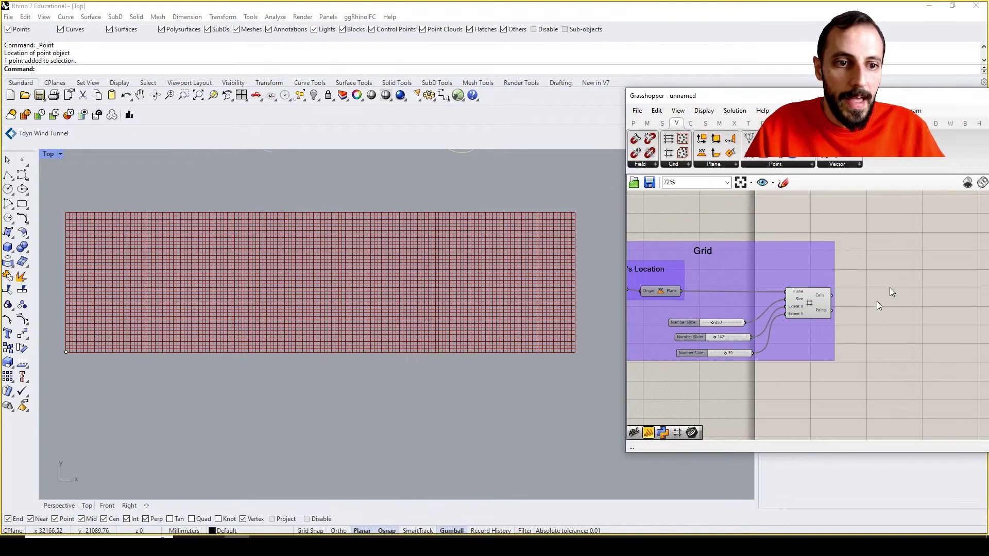
- Add a Point parameter below the Grid group and reference a new Rhino point placed just below the grid in the Top view
right_click_drag(831, 372, 841, 369)
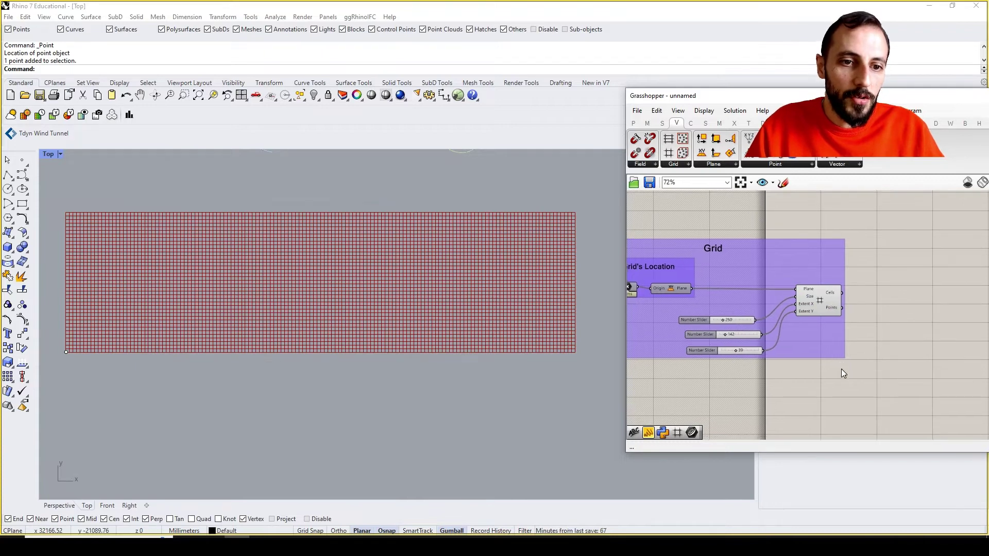
double_click(803, 383)
type("point")
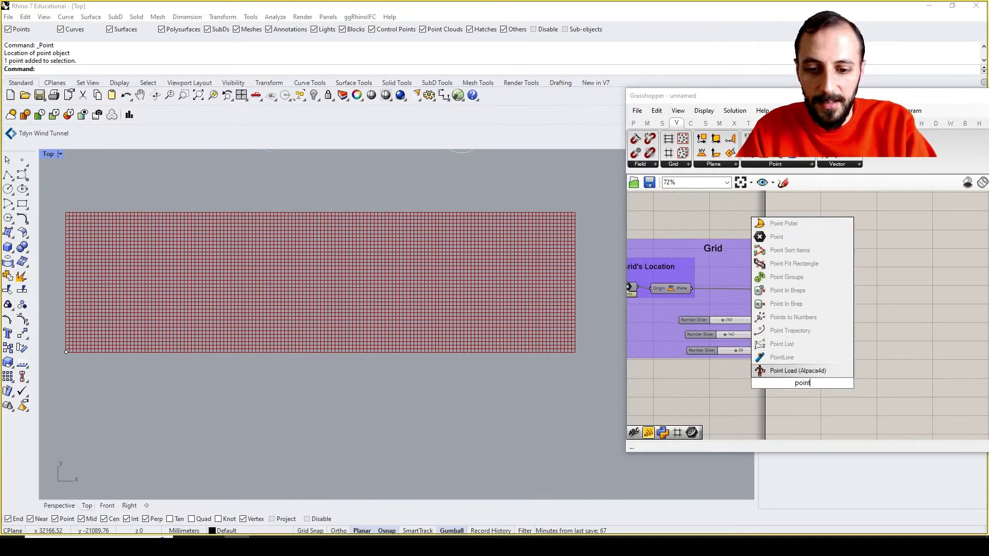
key("Return")
right_click(802, 383)
left_click(827, 454)
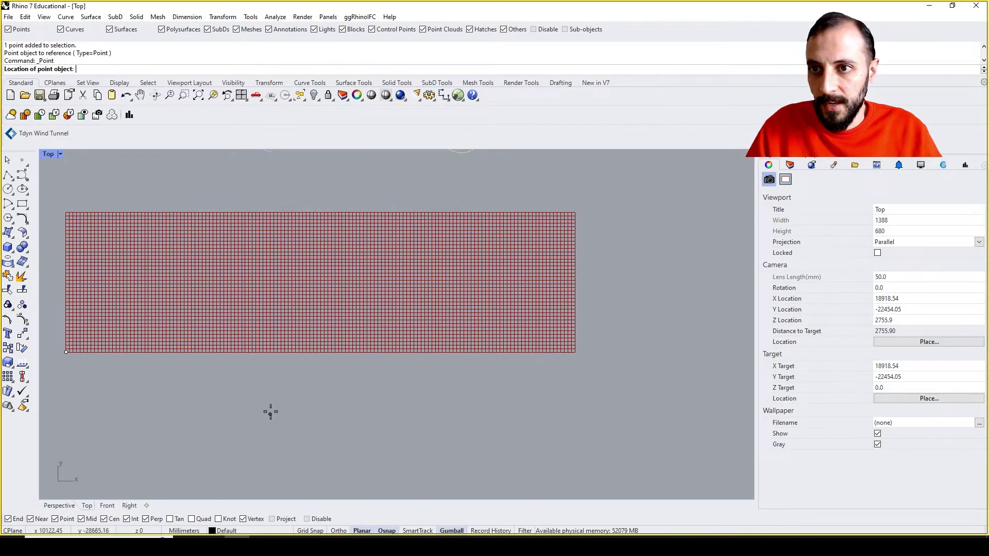
left_click(289, 379)
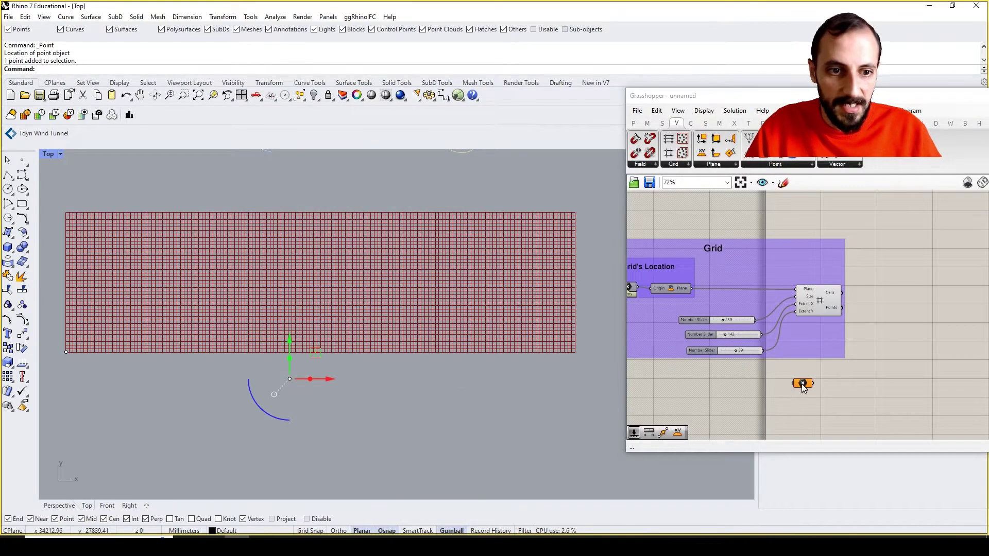
right_click(801, 384)
left_click(822, 456)
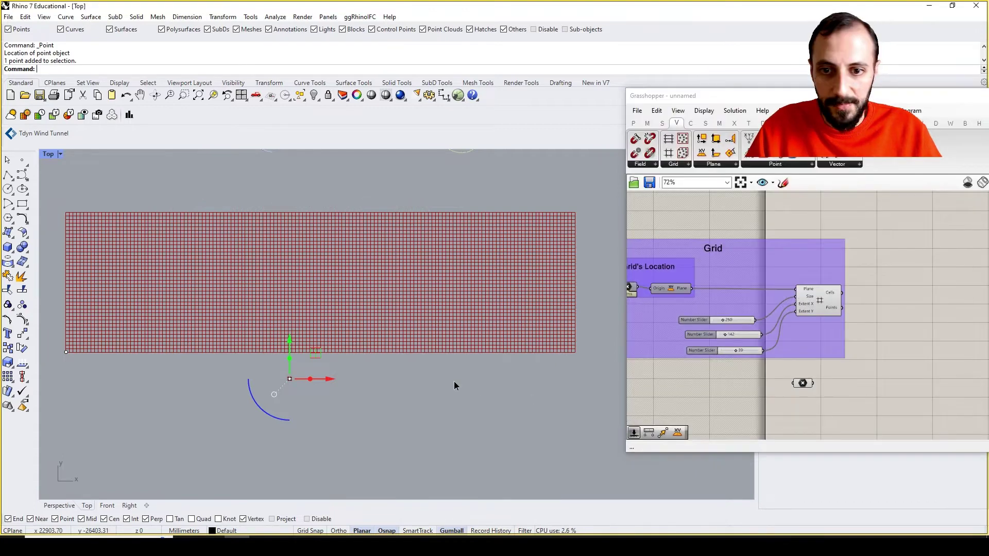
- Reposition the new Point parameter, place a copy of the Grid's Location label above it and change its text to "Attractor Point"
left_click_drag(805, 386, 789, 394)
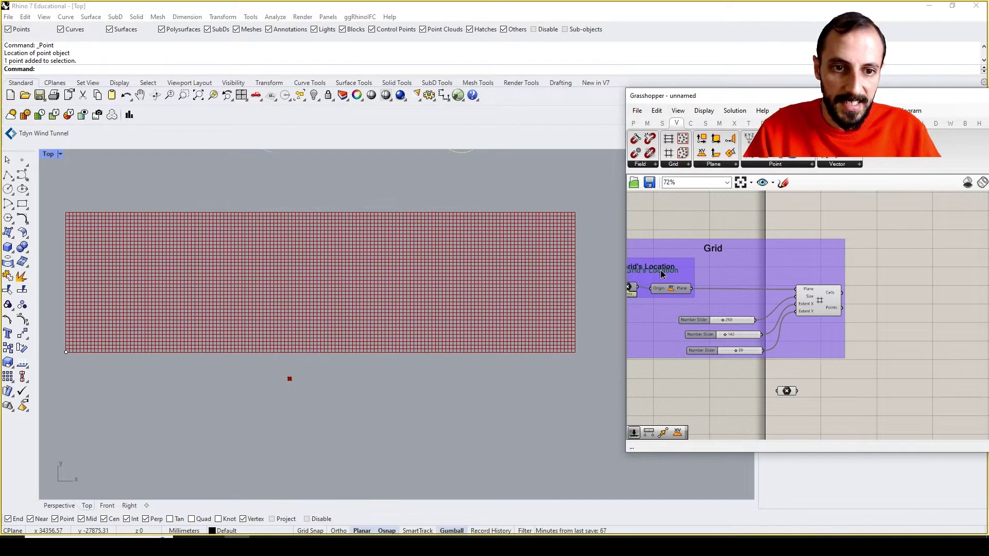
double_click(791, 384)
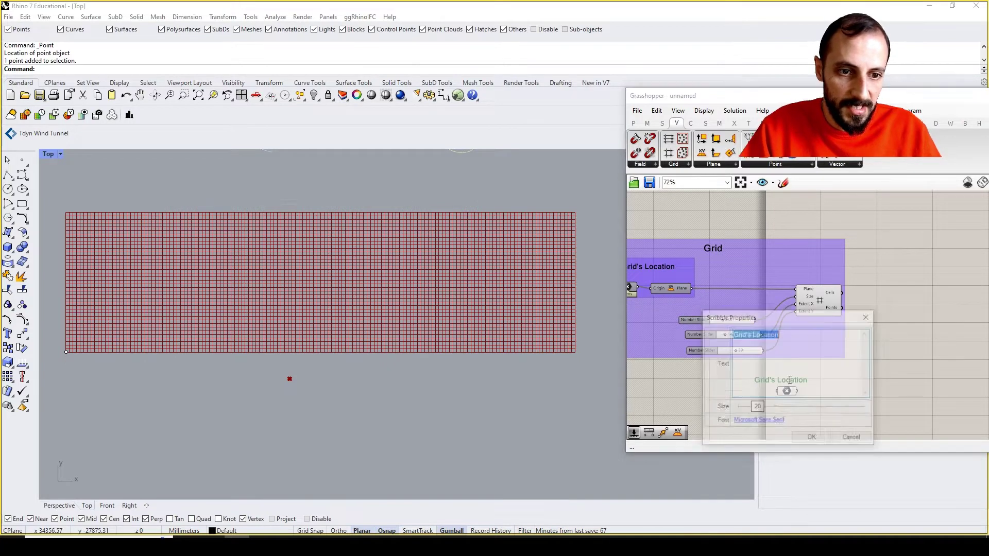
type("Attractor Point")
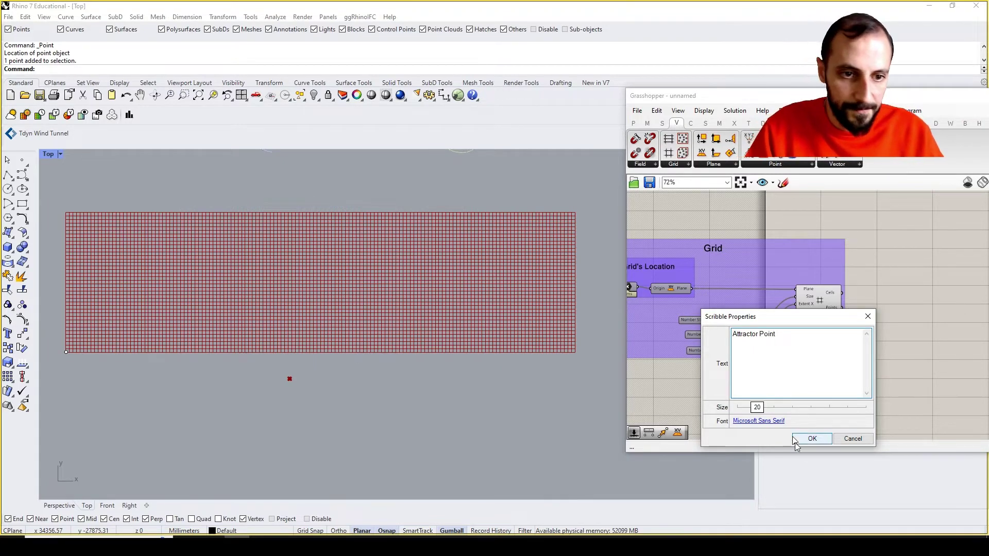
left_click(812, 438)
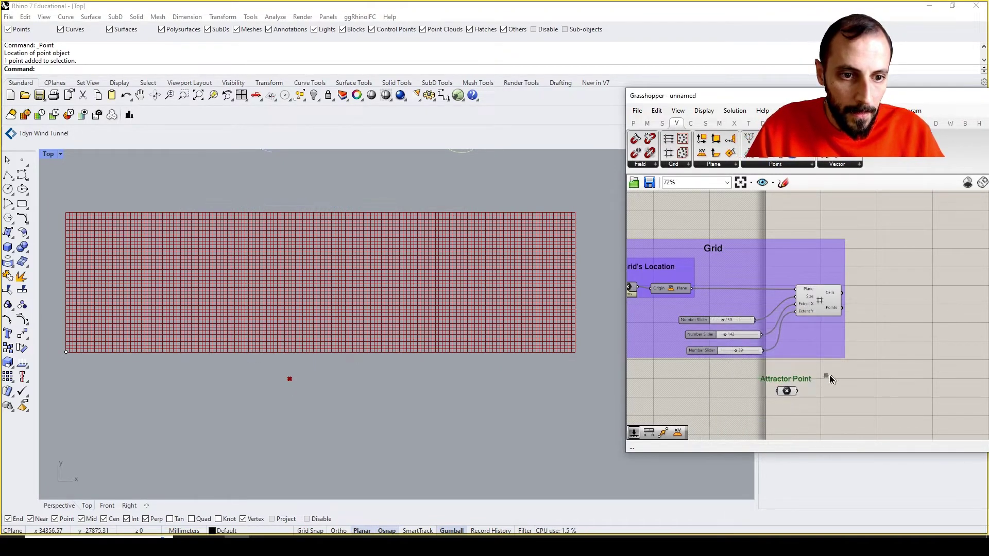
- Group the Attractor Point label with its Point parameter
left_click_drag(831, 379, 755, 410)
right_click(767, 375)
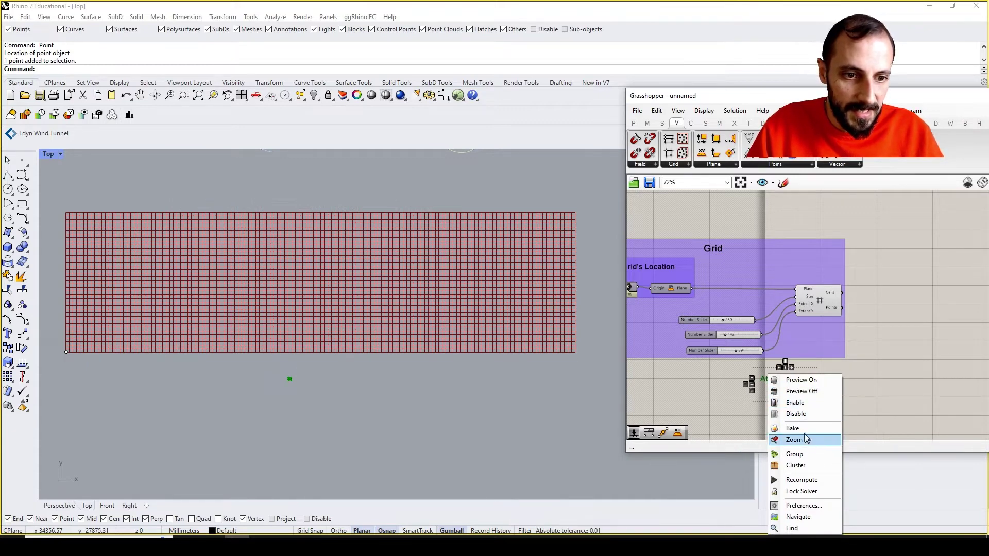
left_click(794, 453)
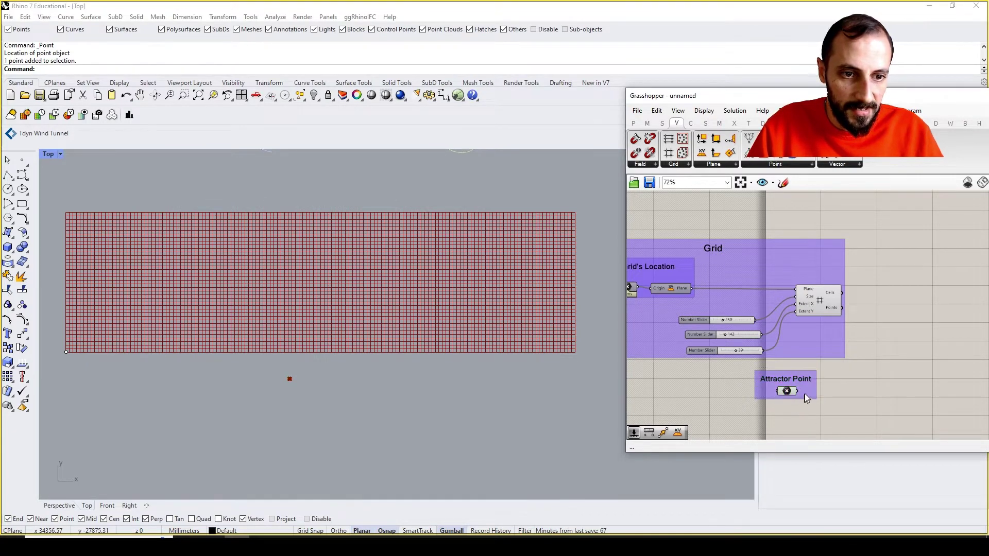
- Change the Attractor Point group's colour to light green and reposition the group slightly below the Grid group
left_click_drag(810, 391, 823, 403)
right_click(823, 404)
mouse_move(861, 516)
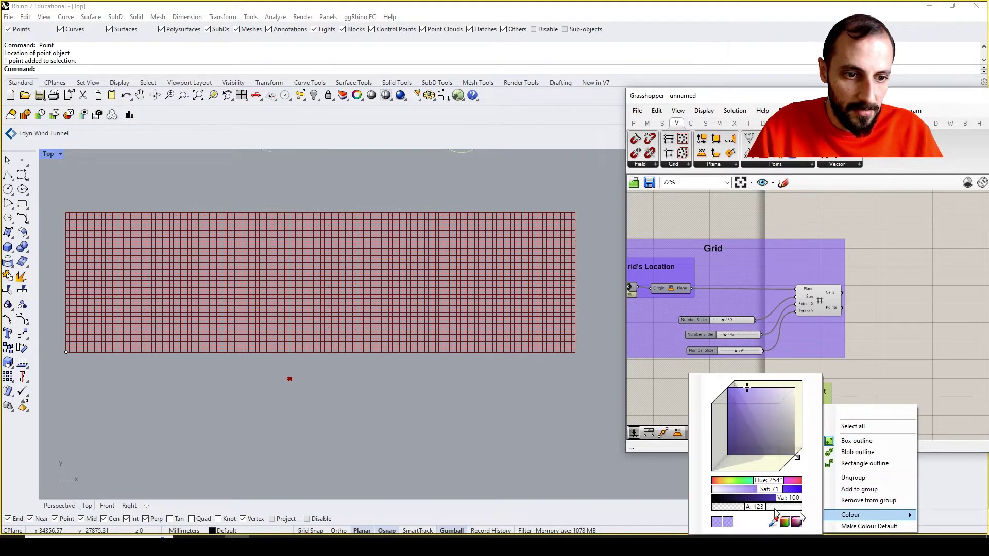
left_click(738, 481)
left_click(663, 388)
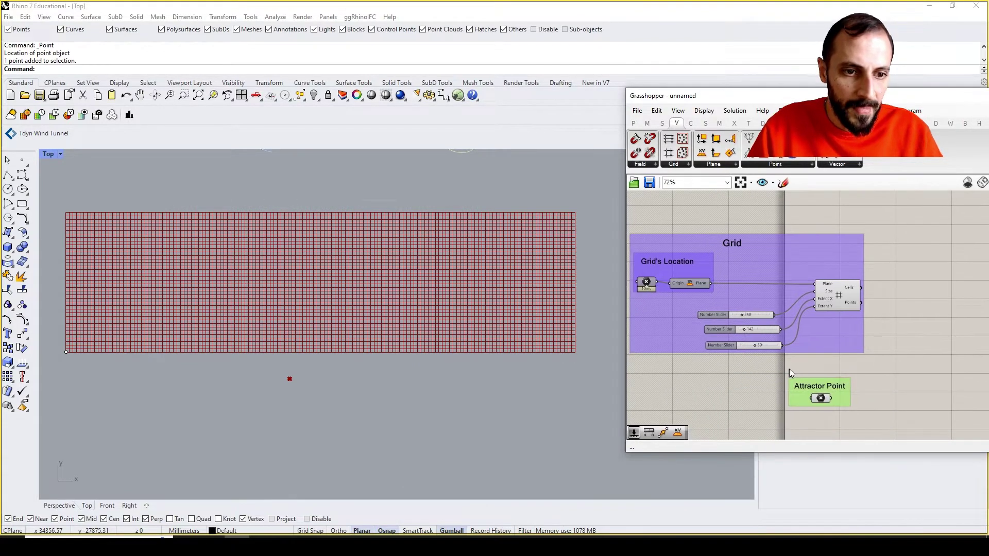
scroll(789, 369, "down", 2)
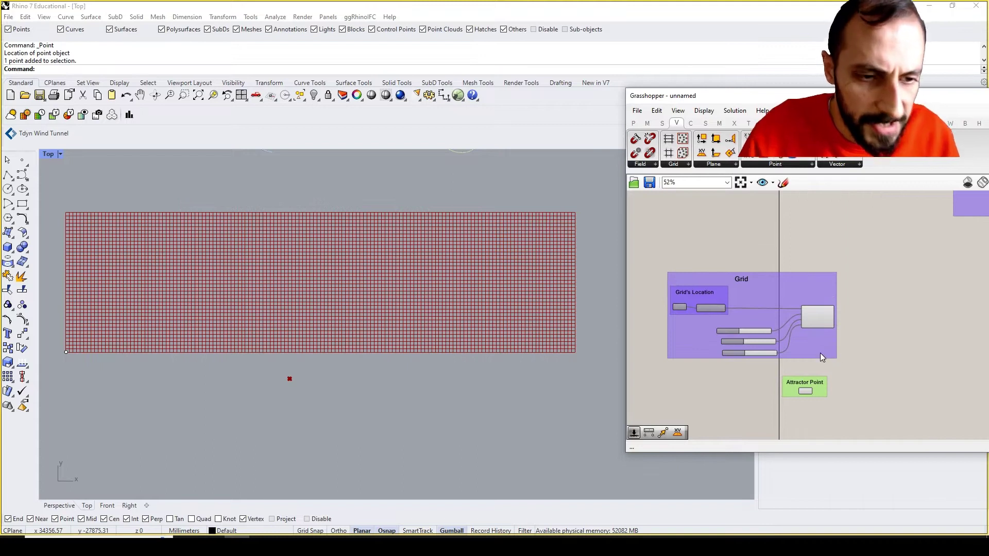
scroll(837, 335, "up", 3)
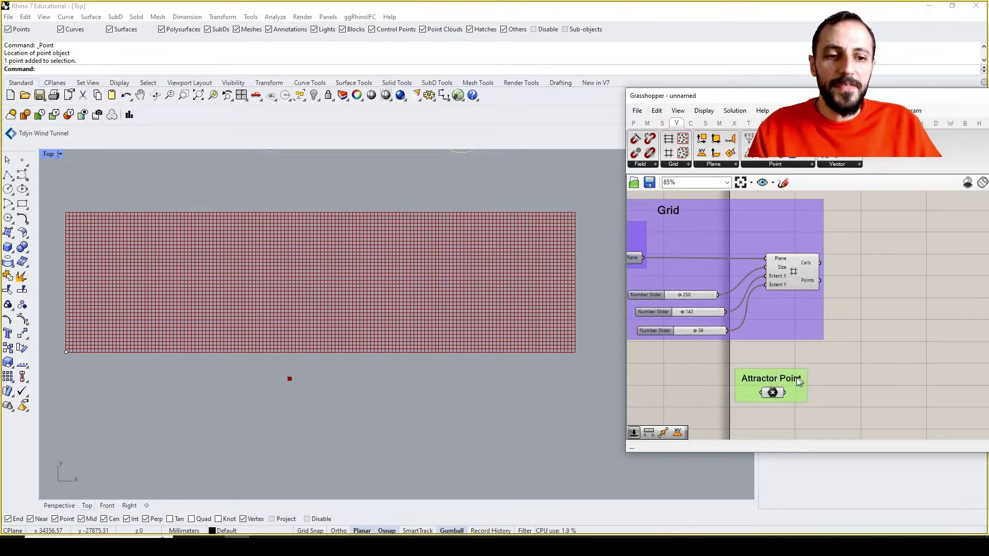
left_click_drag(799, 381, 795, 376)
- Add an Area component beside the Grid group and connect the Square grid's Cells output to its Geometry input
double_click(866, 295)
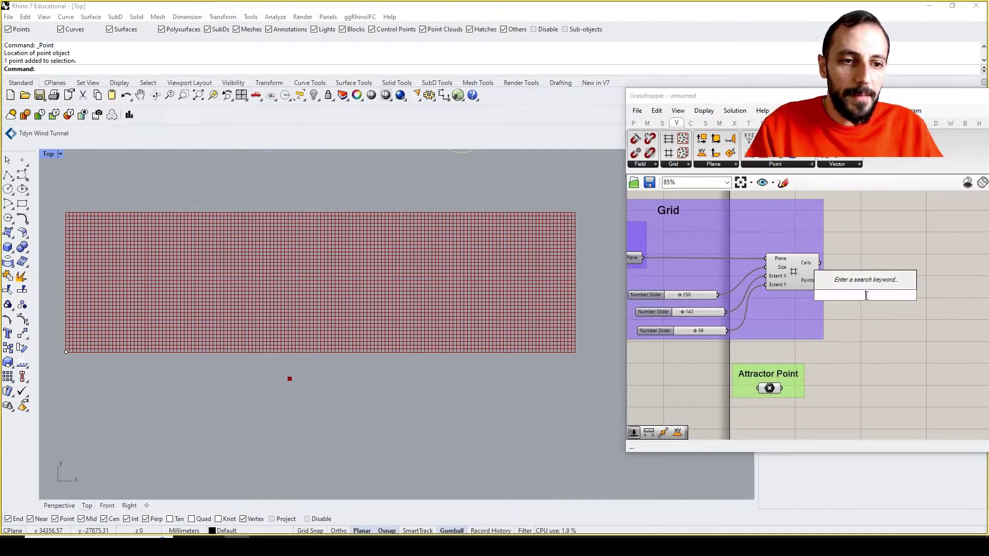
type("are")
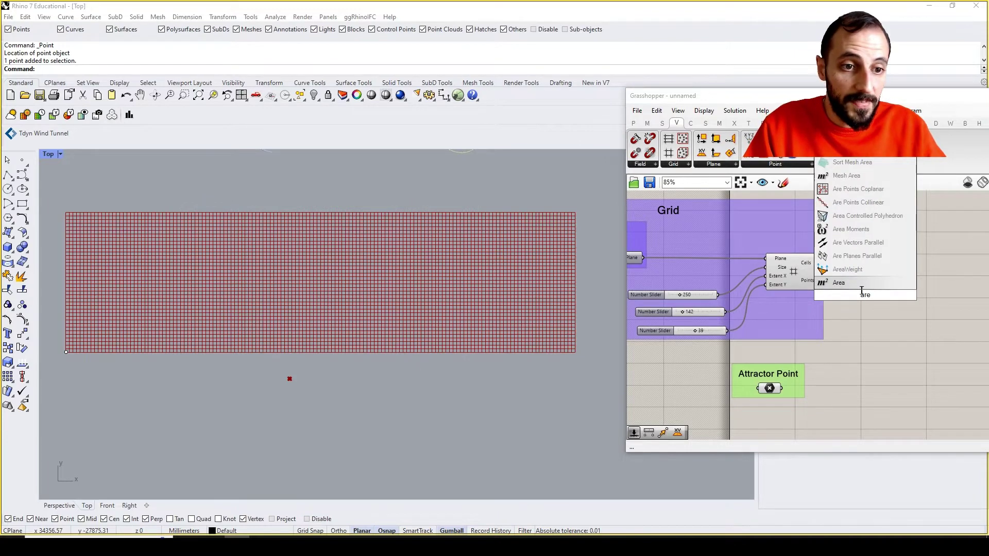
key("Return")
left_click_drag(830, 285, 866, 269)
left_click(837, 287)
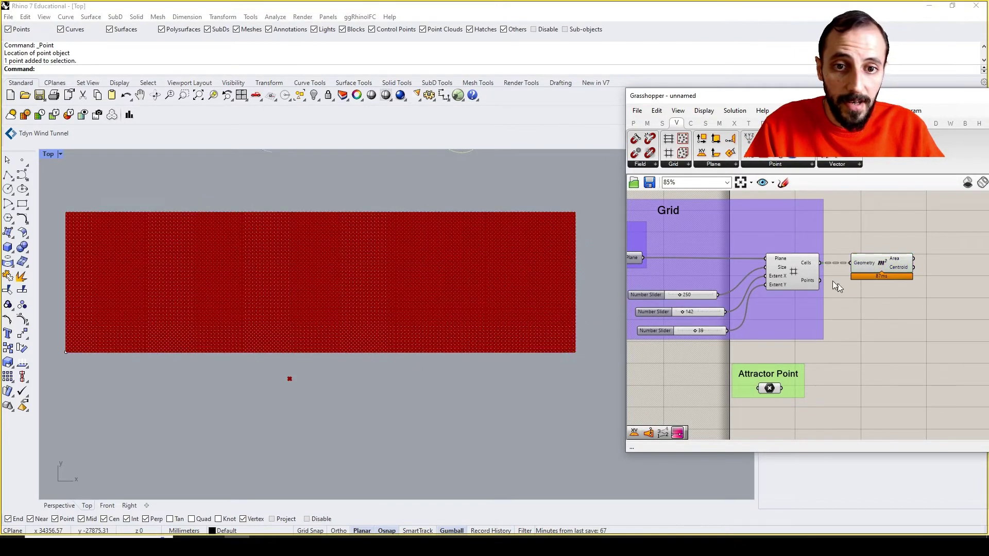
- Flatten the Square grid's Cells output and inspect the cell centroids in the Top viewport
right_click(810, 267)
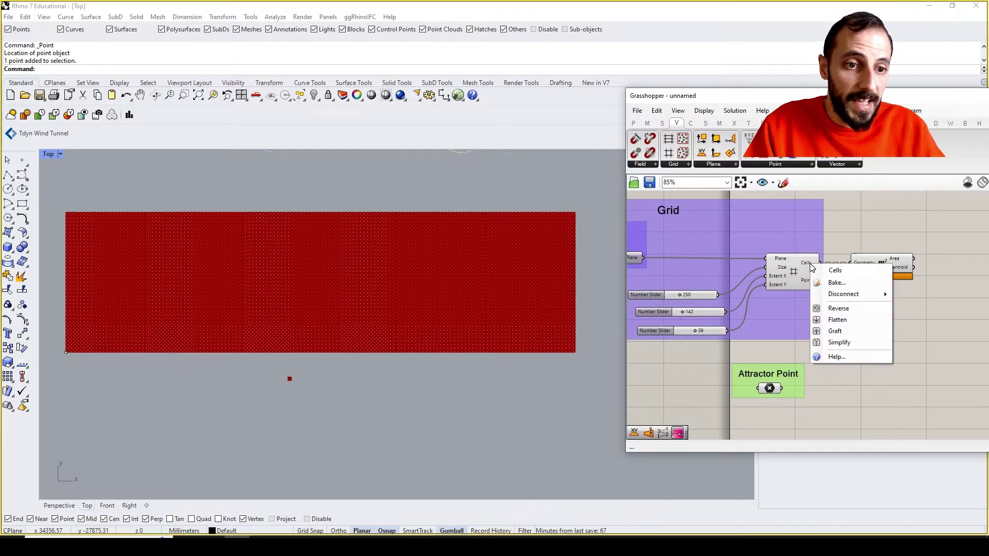
left_click(846, 321)
left_click(882, 272)
scroll(530, 212, "up", 10)
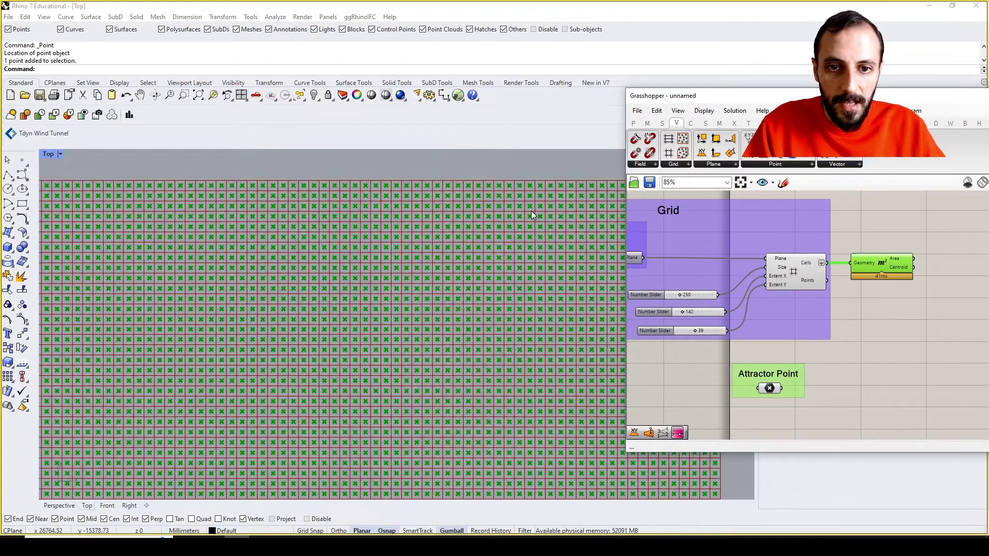
scroll(478, 221, "down", 5)
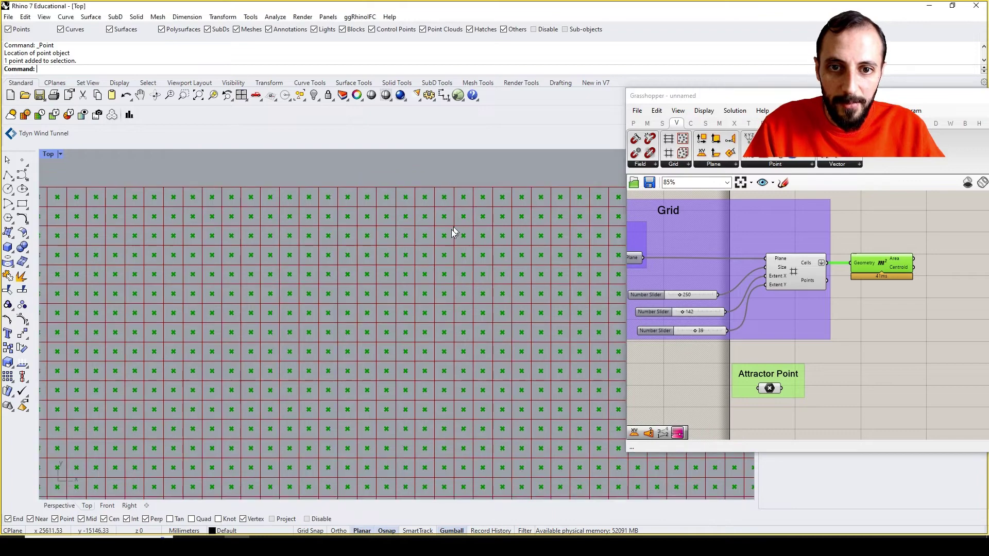
left_click(741, 351)
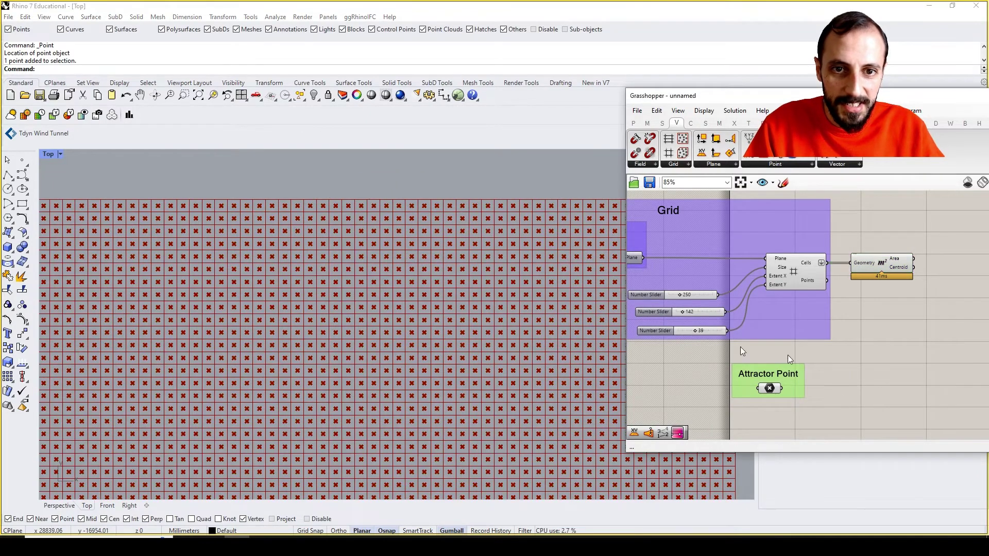
- Move the Attractor Point group out from under the Grid group to sit below the Area component
right_click_drag(797, 364, 752, 366)
left_click_drag(749, 386, 820, 373)
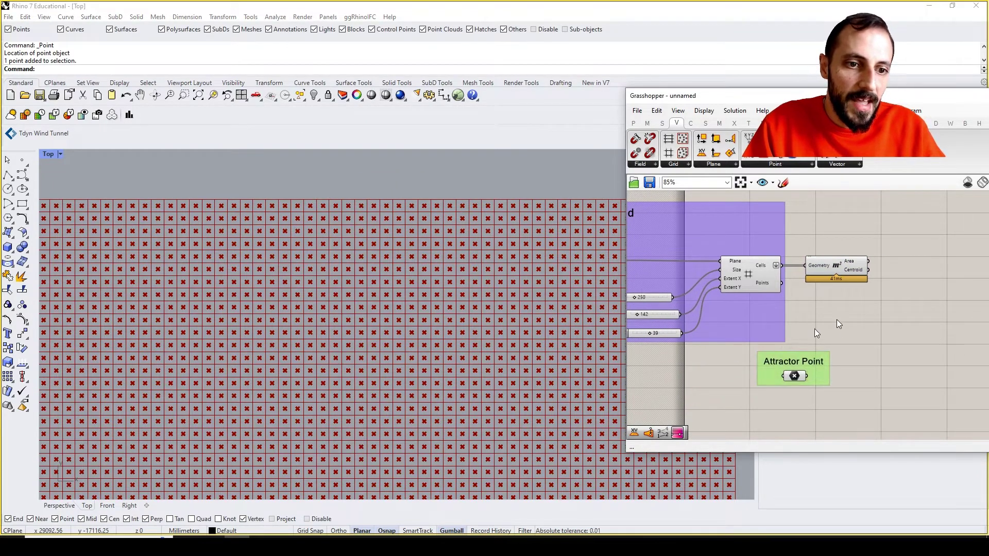
scroll(419, 309, "down", 5)
right_click_drag(423, 346, 498, 344)
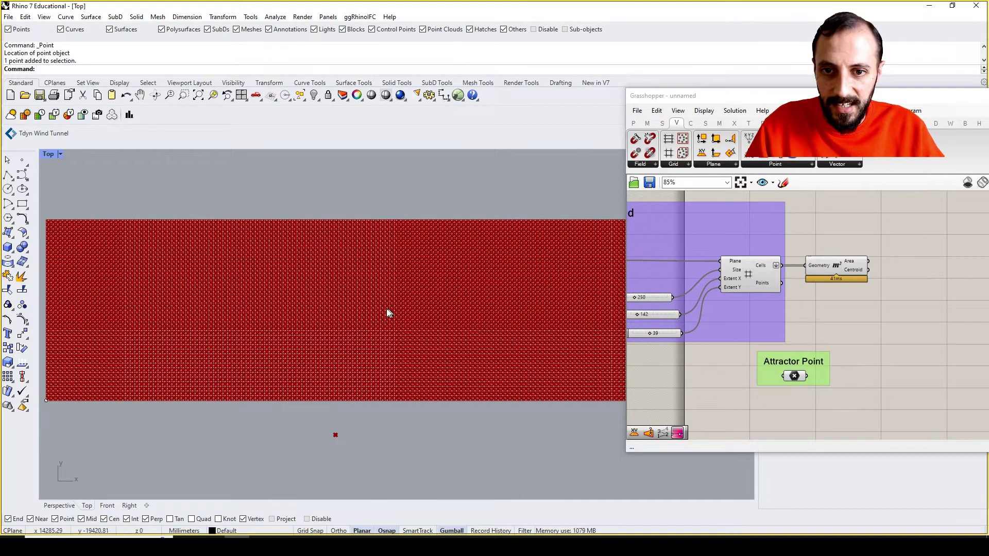
scroll(390, 329, "down", 2)
left_click_drag(812, 376, 869, 376)
right_click_drag(406, 326, 391, 322)
scroll(391, 322, "up", 3)
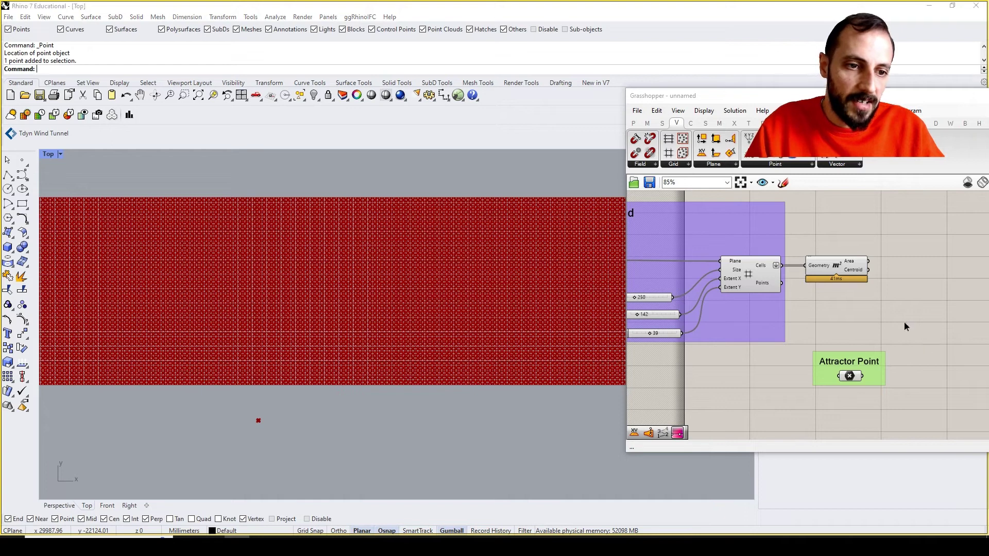
- Add a Distance component, connecting the Area's Centroid to Point A and the Attractor Point parameter to Point B
double_click(904, 322)
type("dist")
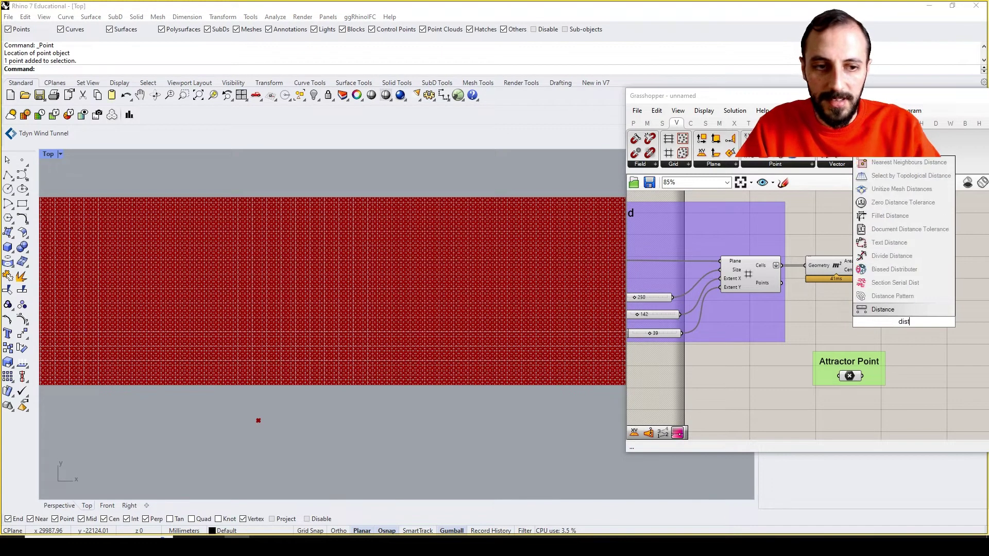
key("Return")
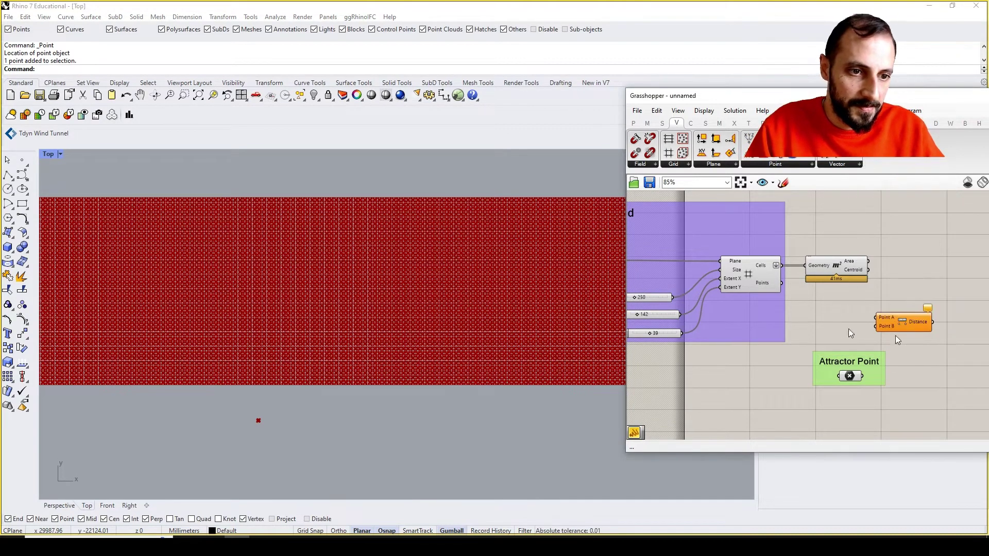
left_click_drag(869, 270, 881, 330)
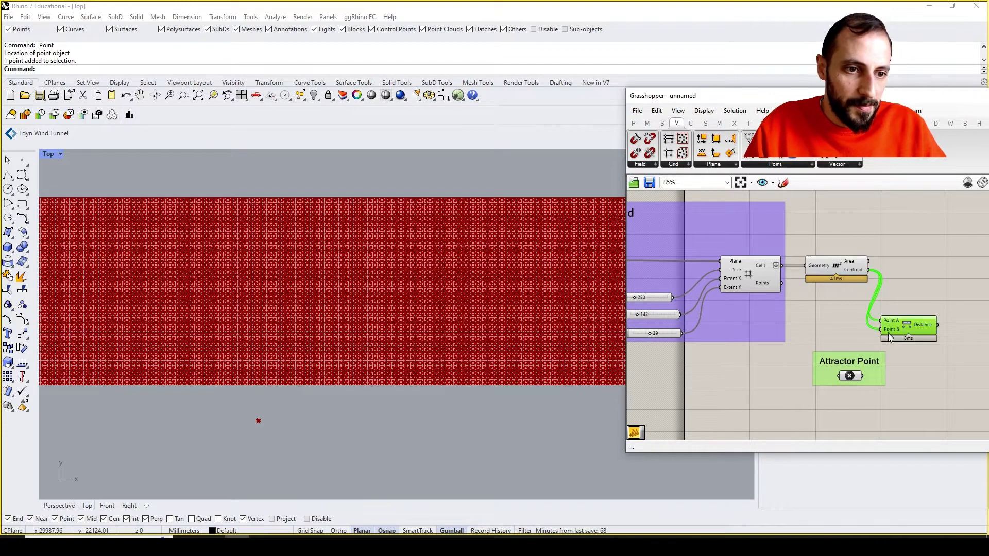
left_click_drag(864, 375, 879, 330)
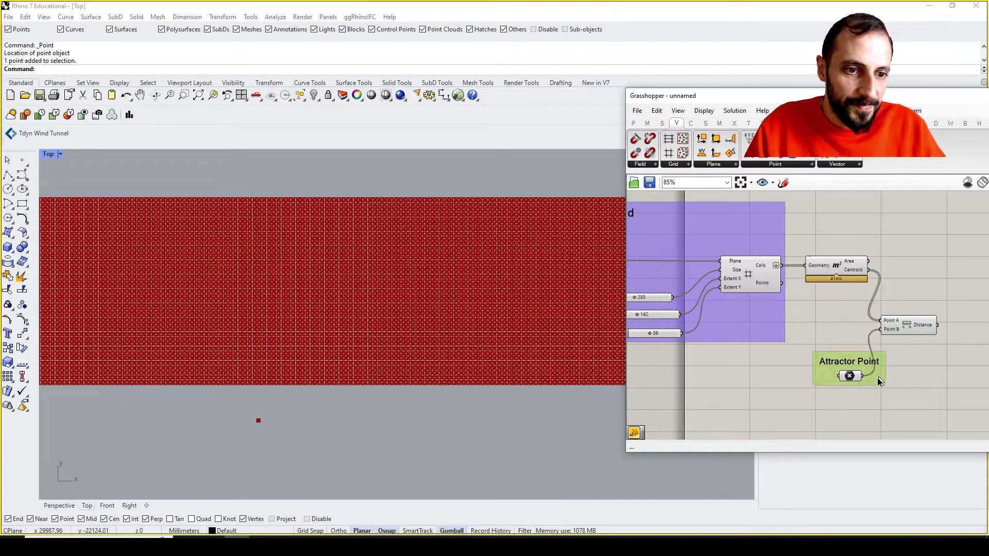
left_click_drag(877, 378, 850, 392)
right_click_drag(926, 378, 821, 369)
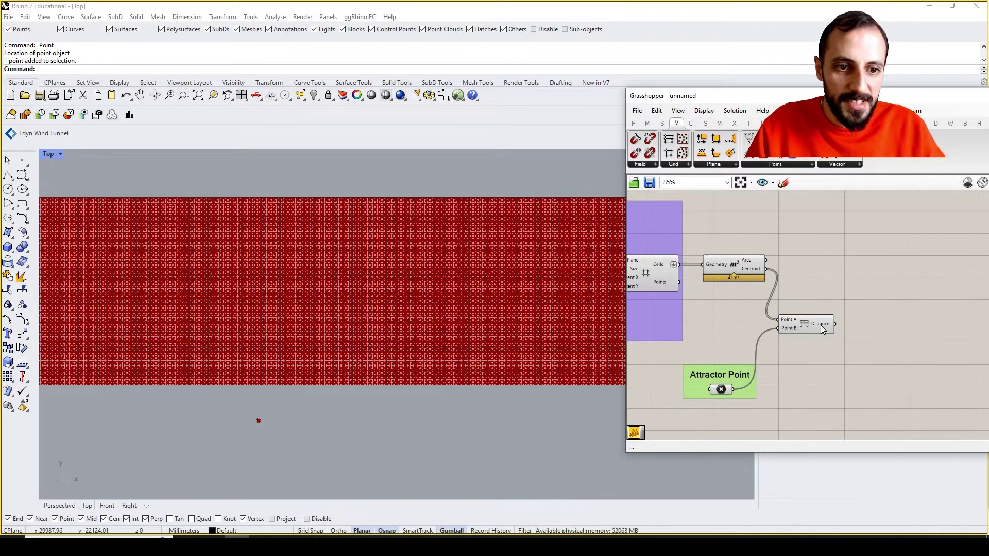
- Check the Distance output values, then add a Bounds component and connect Distance to its Numbers input
mouse_move(821, 327)
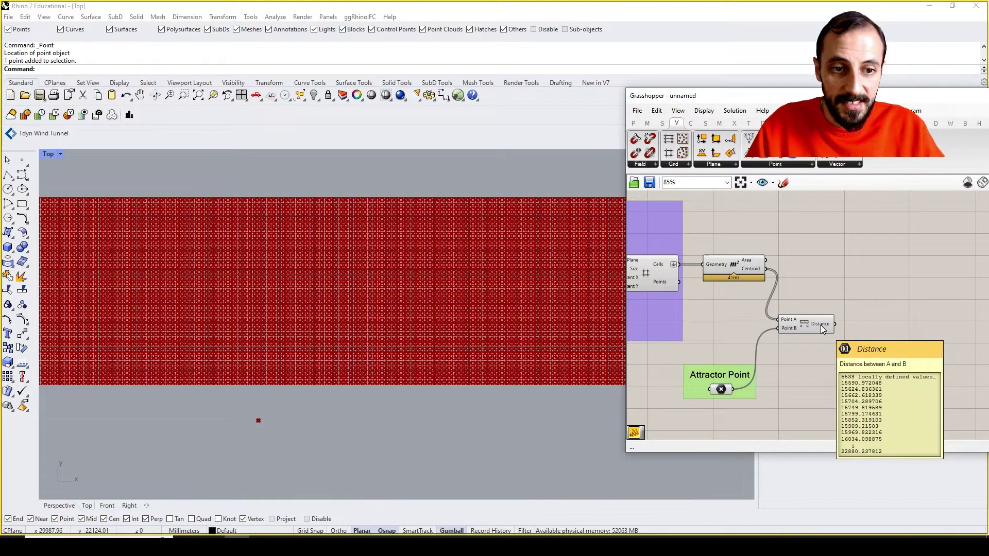
right_click_drag(658, 275, 695, 273)
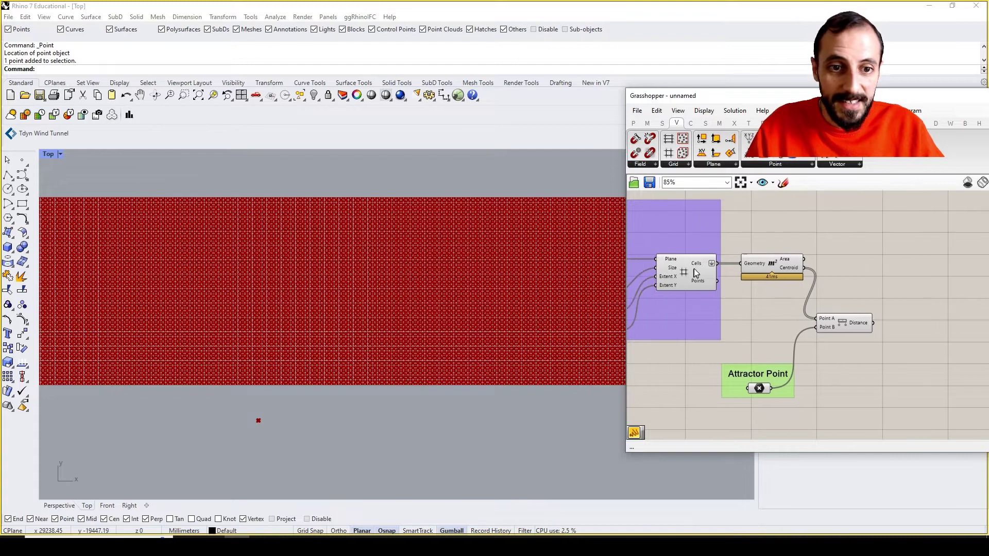
double_click(927, 285)
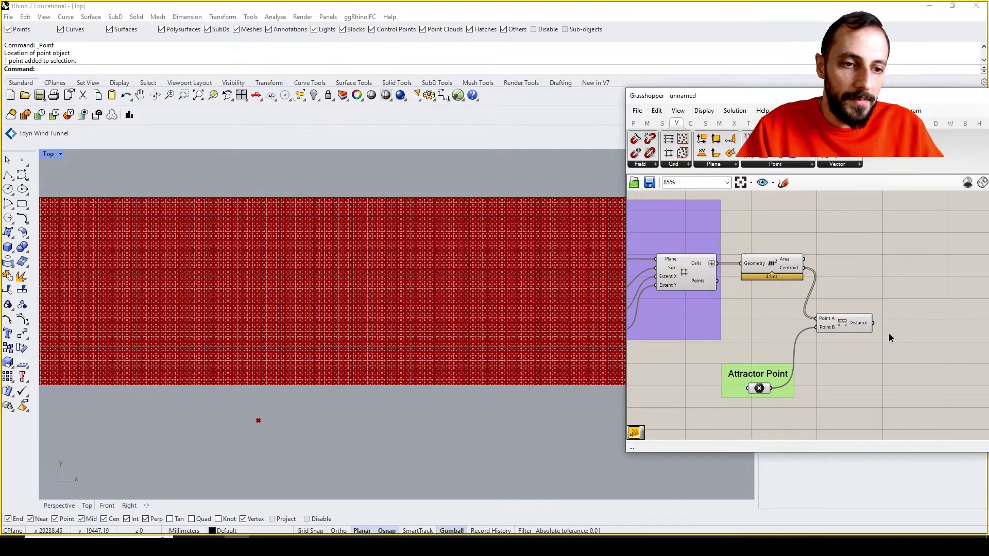
left_click(647, 123)
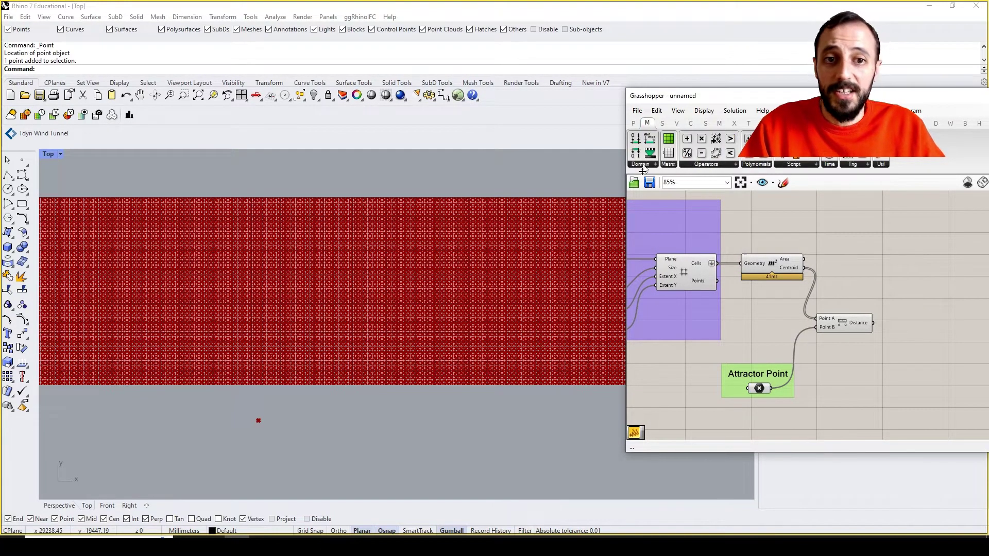
left_click(647, 170)
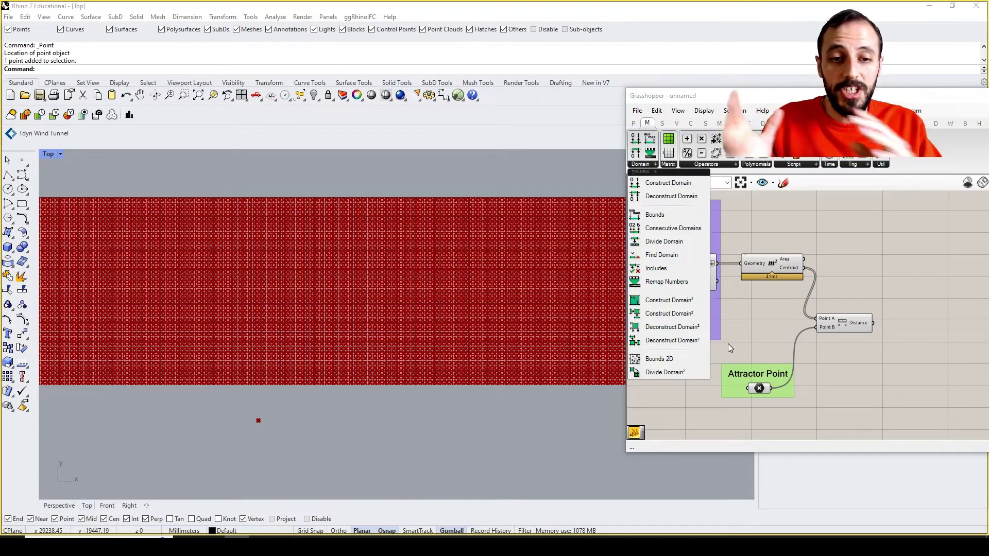
left_click(664, 283)
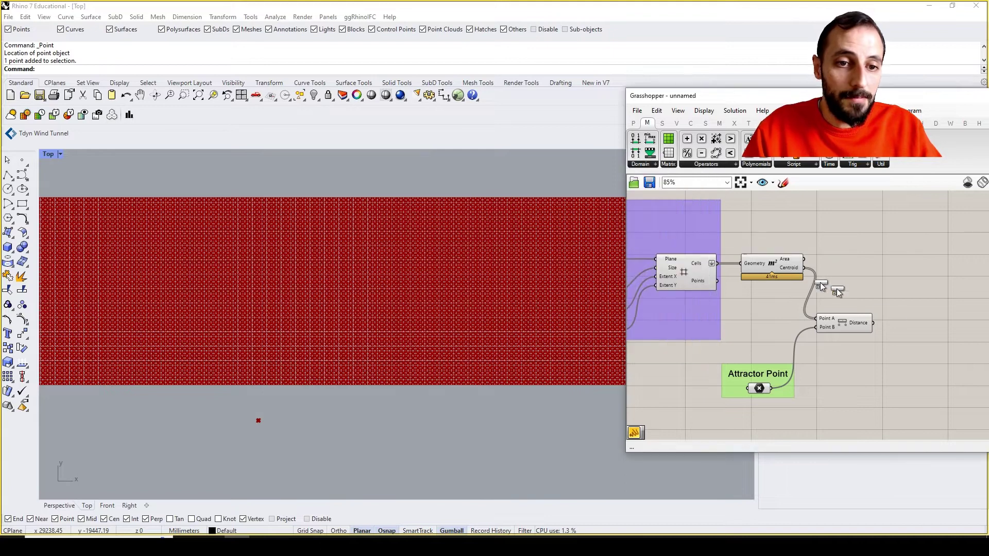
left_click(908, 322)
left_click_drag(907, 322, 921, 329)
right_click_drag(921, 330, 830, 320)
left_click(816, 270)
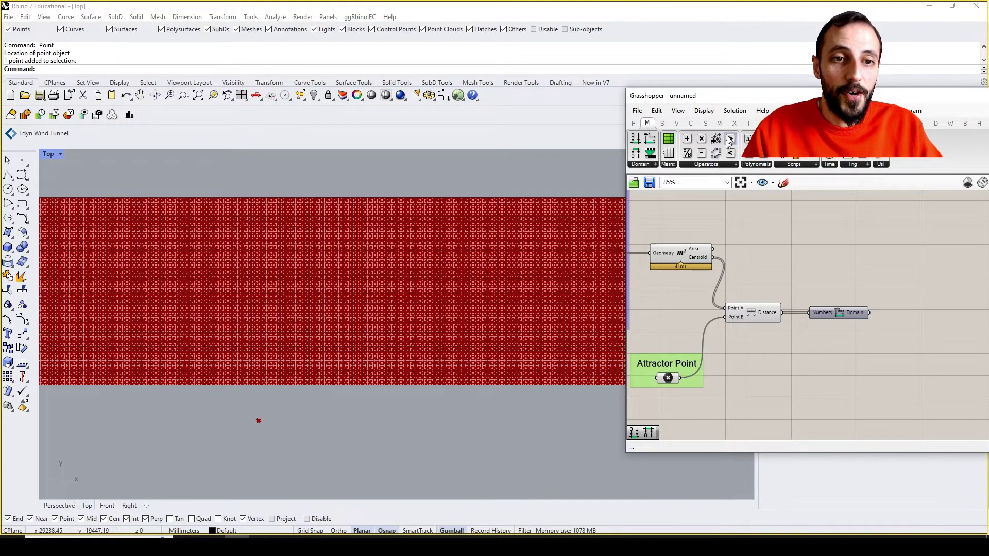
- Add a Gradient component beyond the Bounds component and apply the green-yellow-red preset
left_click(762, 123)
left_click(633, 123)
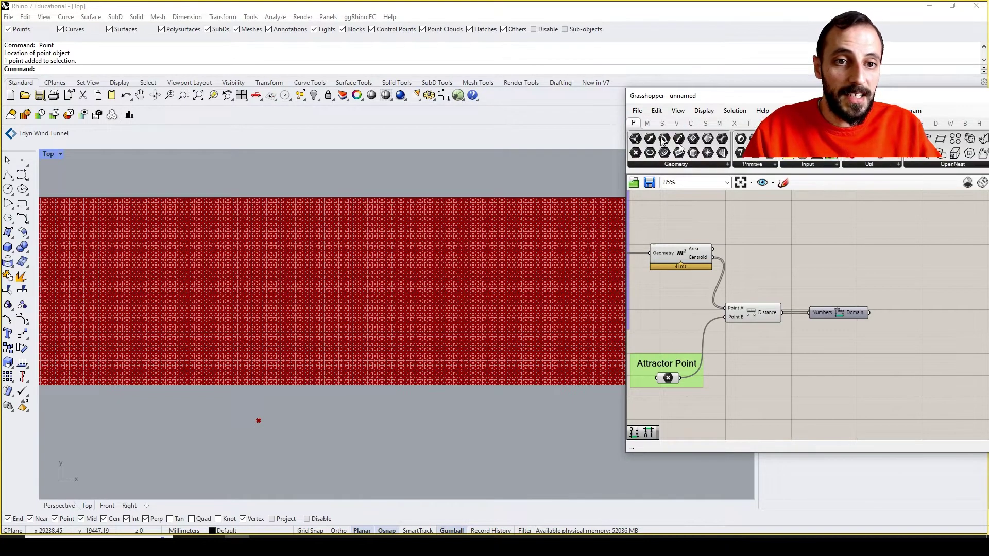
left_click(835, 164)
left_click_drag(829, 274, 943, 325)
right_click(943, 324)
mouse_move(921, 385)
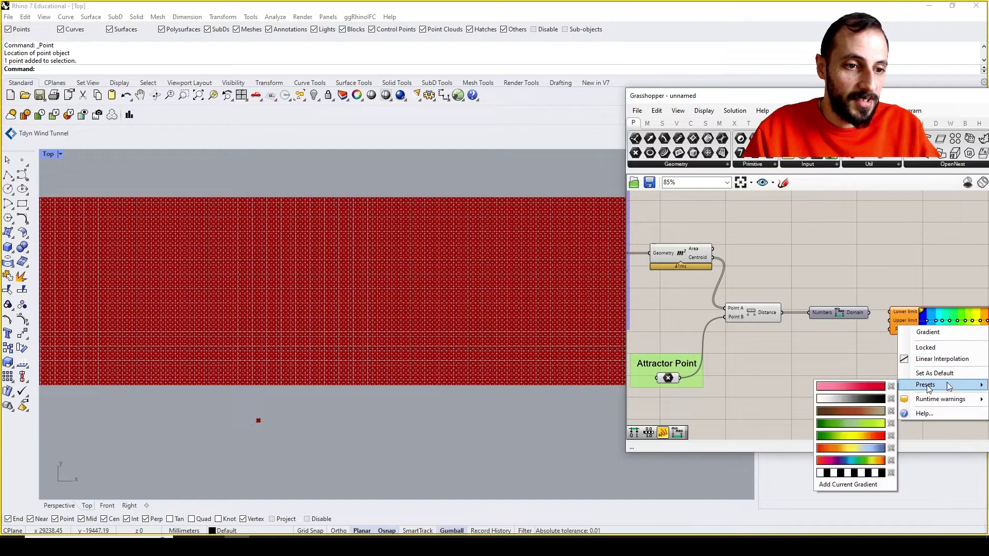
left_click(862, 439)
right_click_drag(861, 435, 836, 294)
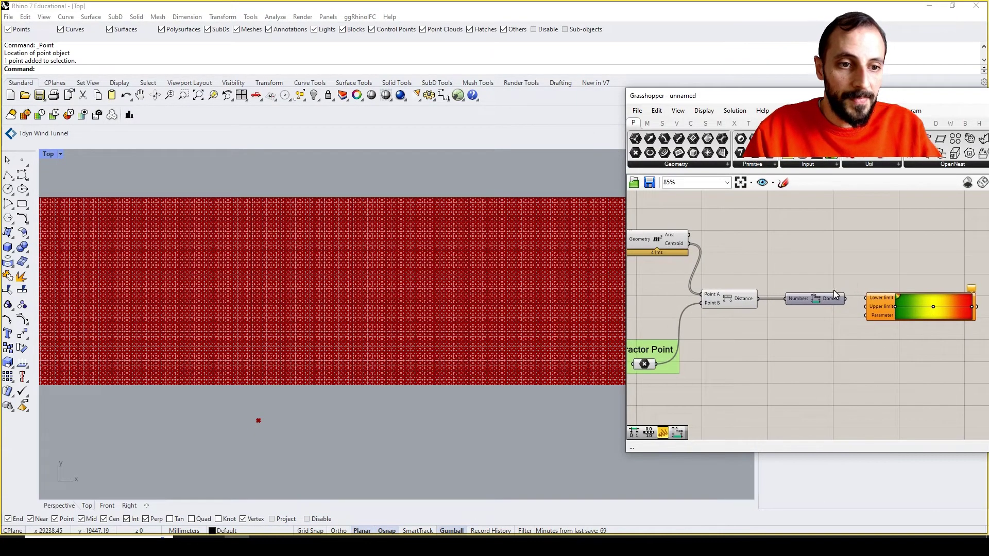
- Add a Deconstruct Domain component to feed the Bounds' Start and End into the Gradient's limits, and connect Distance to its Parameter input
left_click(647, 123)
left_click(655, 164)
left_click_drag(658, 196, 866, 349)
left_click_drag(882, 315, 929, 323)
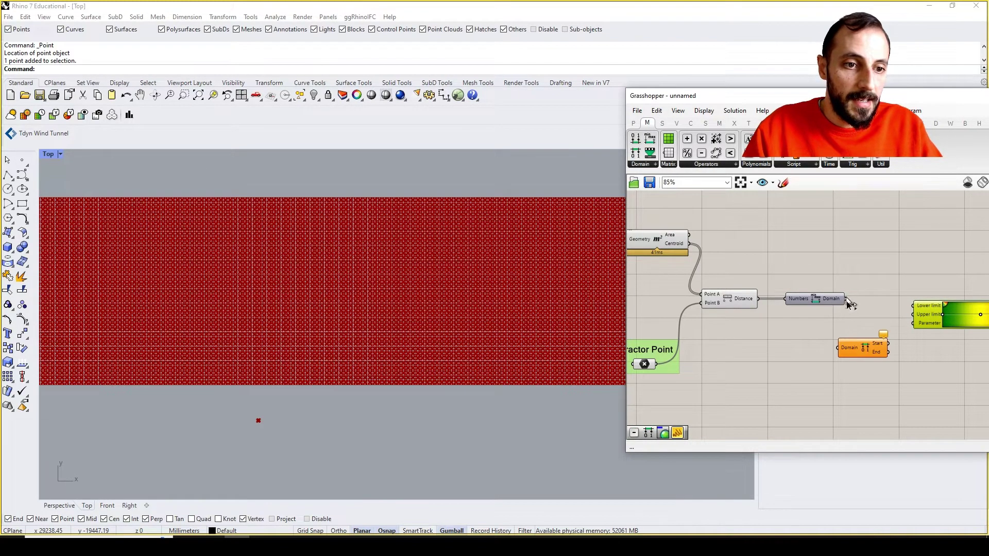
left_click_drag(845, 298, 884, 306)
left_click_drag(757, 298, 912, 324)
right_click_drag(955, 329, 877, 327)
left_click_drag(875, 327, 886, 325)
scroll(787, 268, "down", 2)
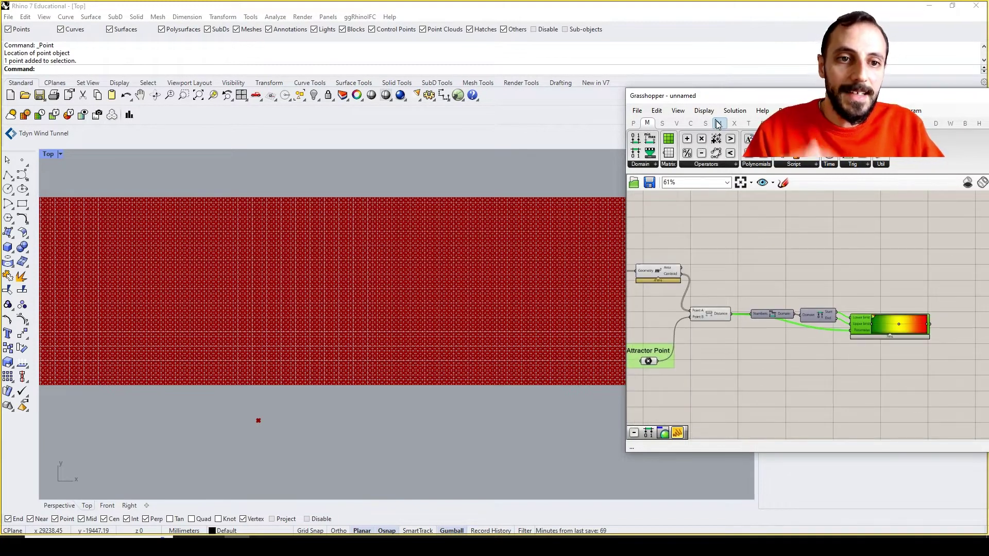
- Add a Custom Preview component, connecting the Gradient output to Material and the Square grid's Cells output to Geometry
left_click(763, 123)
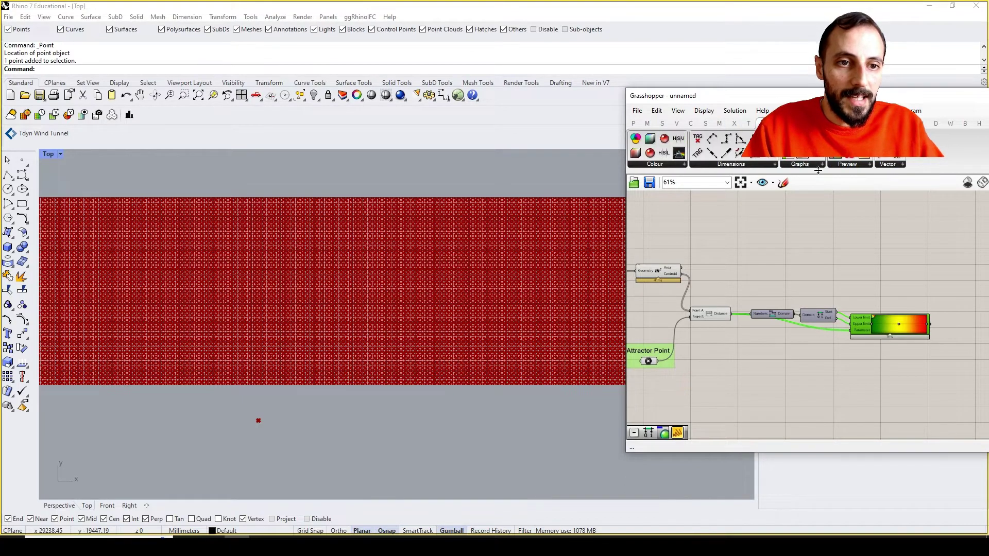
left_click(800, 164)
left_click(848, 164)
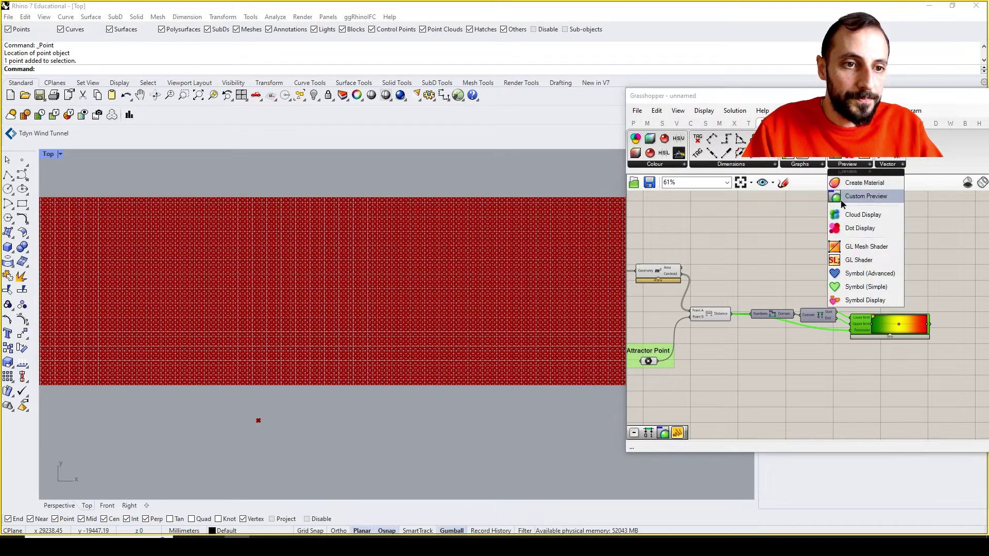
left_click_drag(845, 188, 889, 257)
left_click_drag(930, 324, 875, 260)
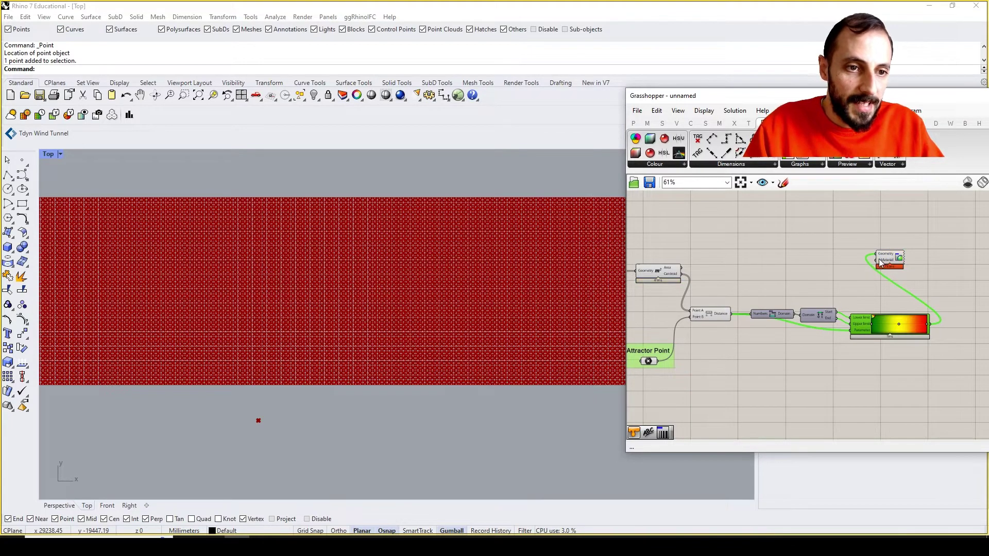
left_click_drag(930, 324, 880, 266)
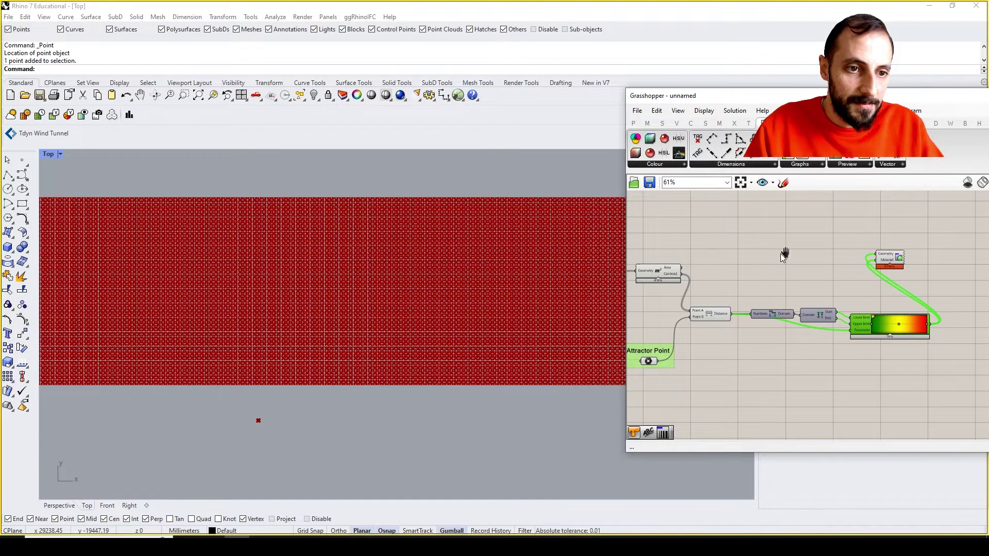
right_click_drag(616, 264, 688, 273)
left_click_drag(693, 281, 945, 269)
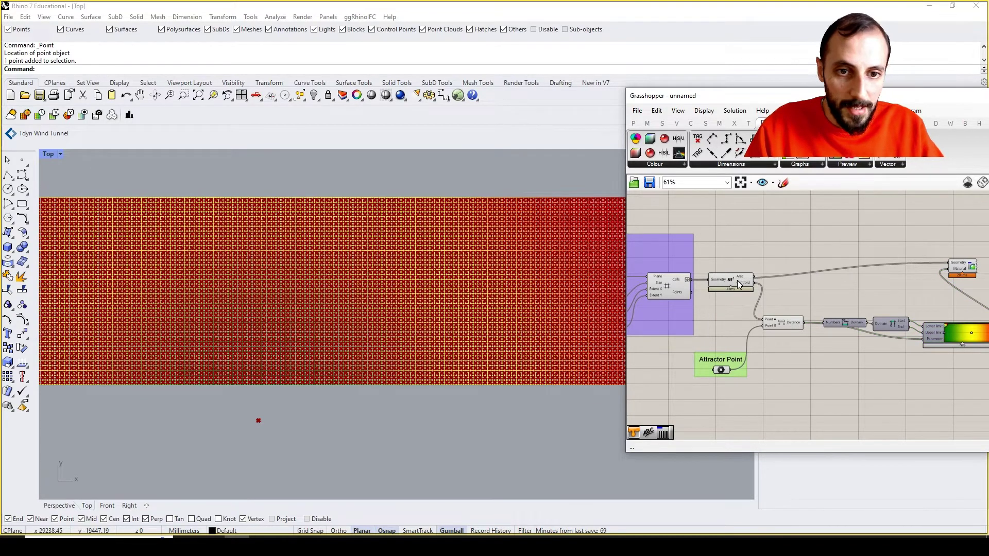
- Shift the Area component slightly down and turn off its preview
left_click_drag(740, 282, 739, 294)
left_click(756, 266)
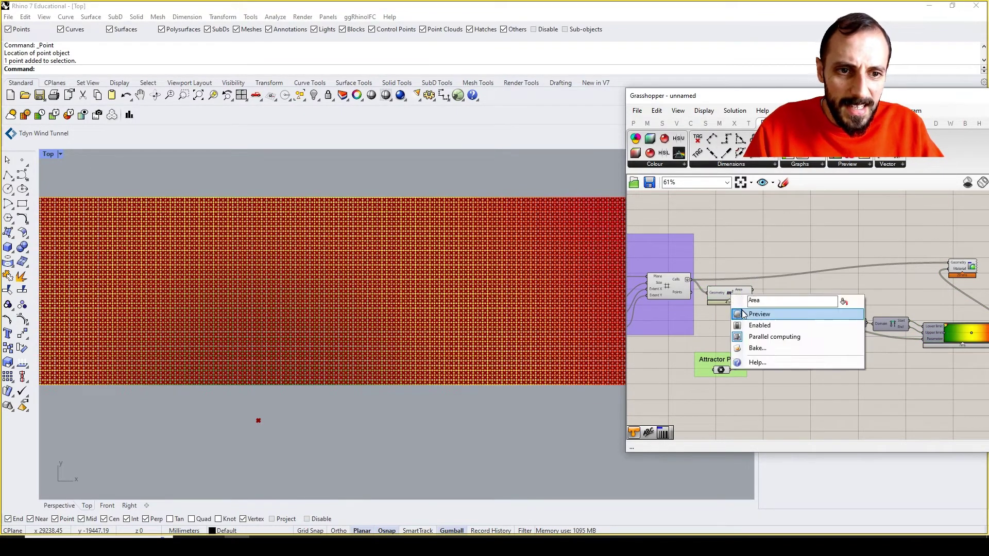
right_click(735, 298)
left_click(756, 315)
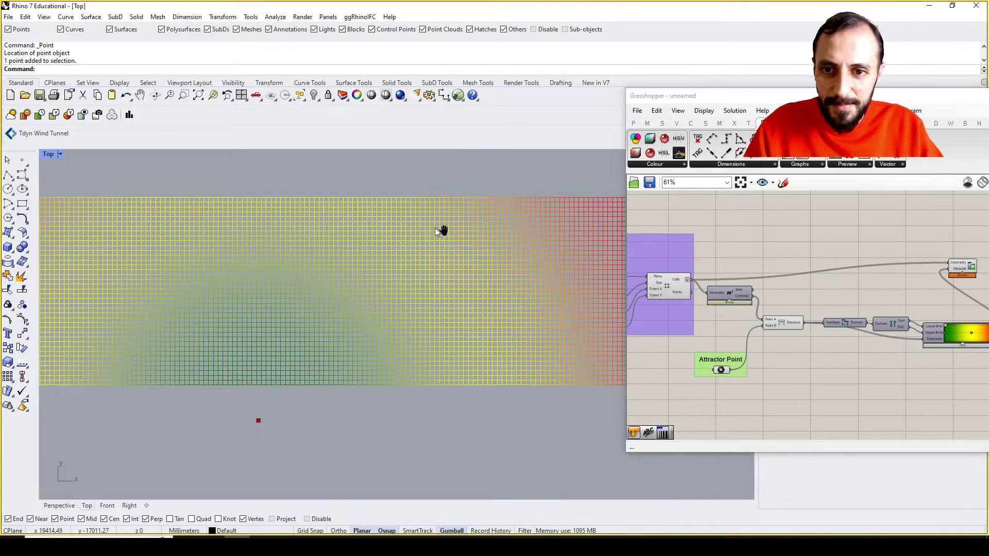
- Move the attractor point from below the grid to inside its left half in the Top viewport, and deselect it
scroll(372, 254, "down", 3)
scroll(370, 268, "up", 3)
right_click_drag(370, 272, 349, 315)
left_click(353, 362)
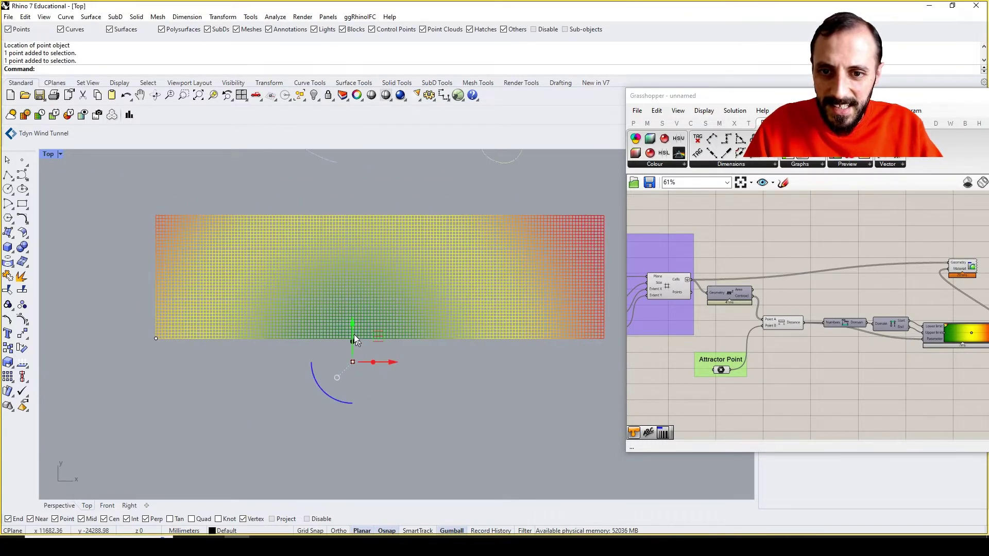
left_click_drag(354, 335, 436, 312)
left_click_drag(411, 271, 355, 273)
scroll(287, 265, "up", 2)
scroll(290, 263, "down", 4)
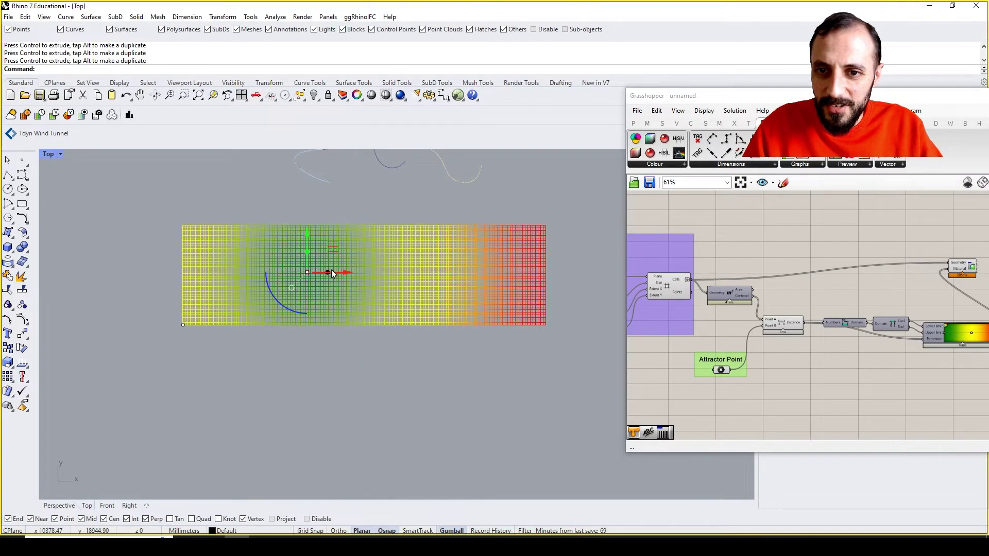
scroll(357, 264, "up", 4)
right_click_drag(400, 290, 380, 292)
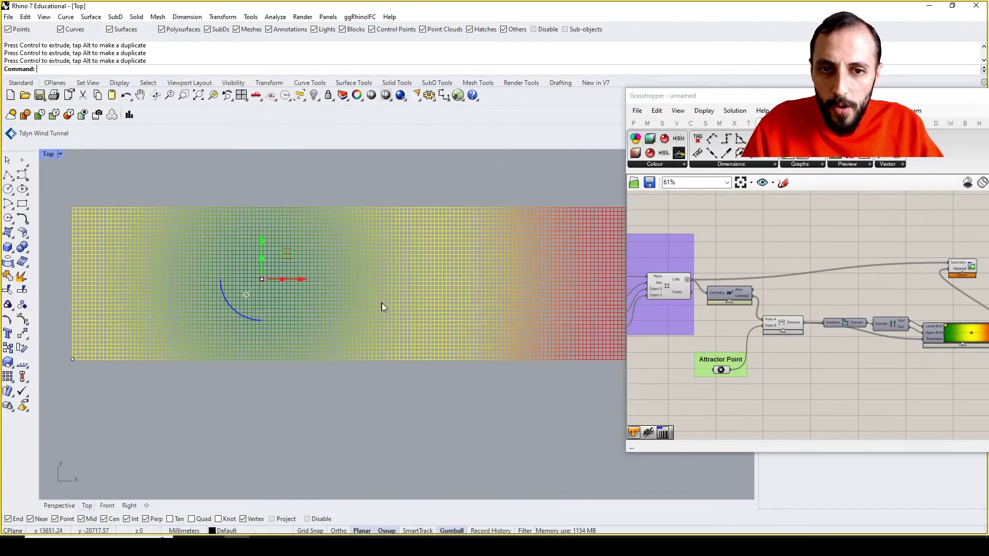
left_click(386, 374)
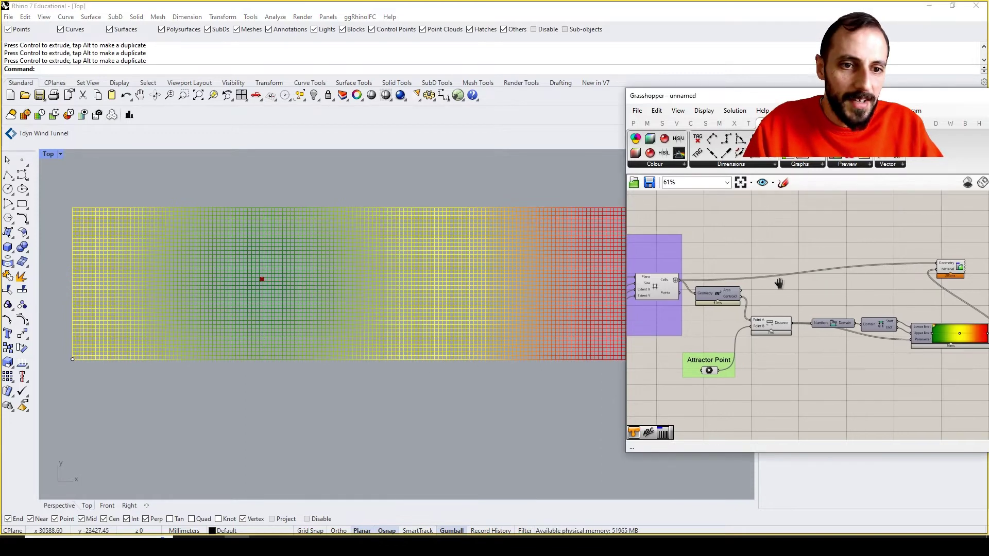
- Add a Boundary Surfaces component above the Area component and connect the Square grid's Cells output to its Edges input
right_click_drag(789, 285, 777, 282)
mouse_move(667, 278)
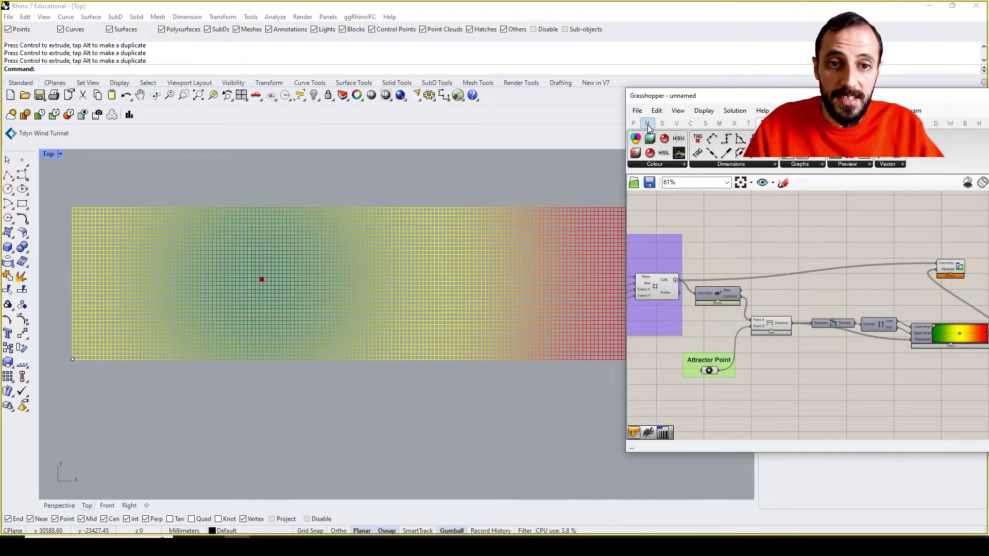
mouse_move(648, 124)
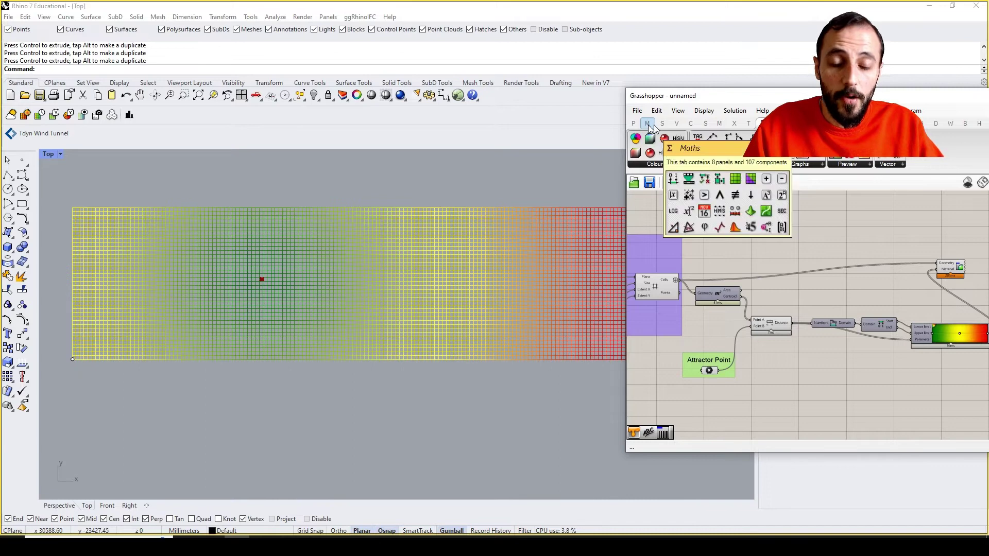
left_click(705, 123)
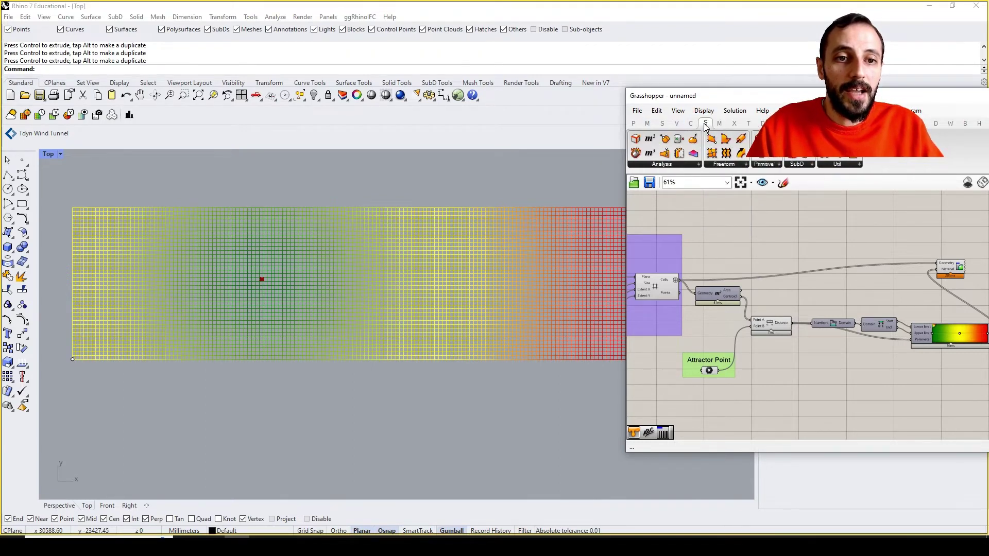
left_click(745, 164)
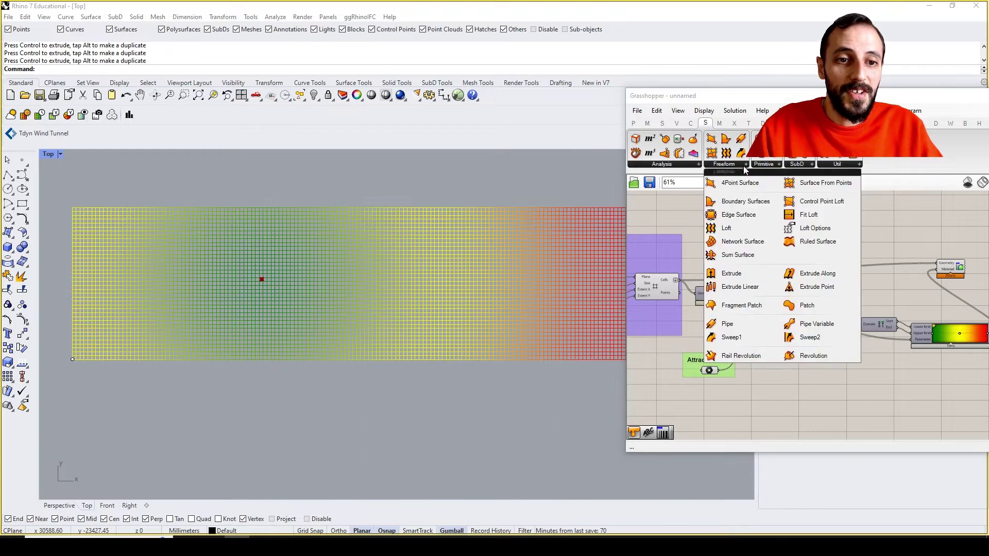
left_click(743, 197)
left_click(733, 225)
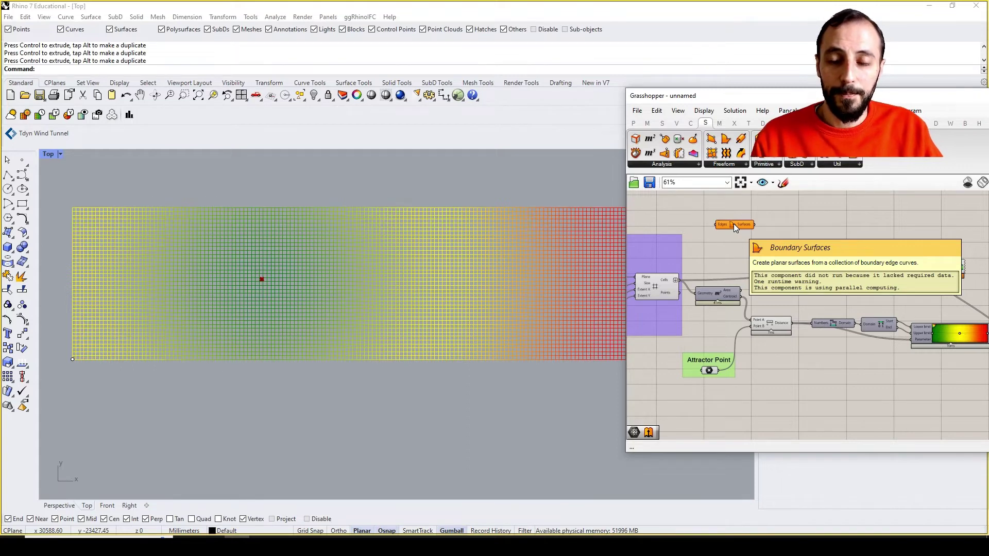
left_click_drag(679, 280, 720, 229)
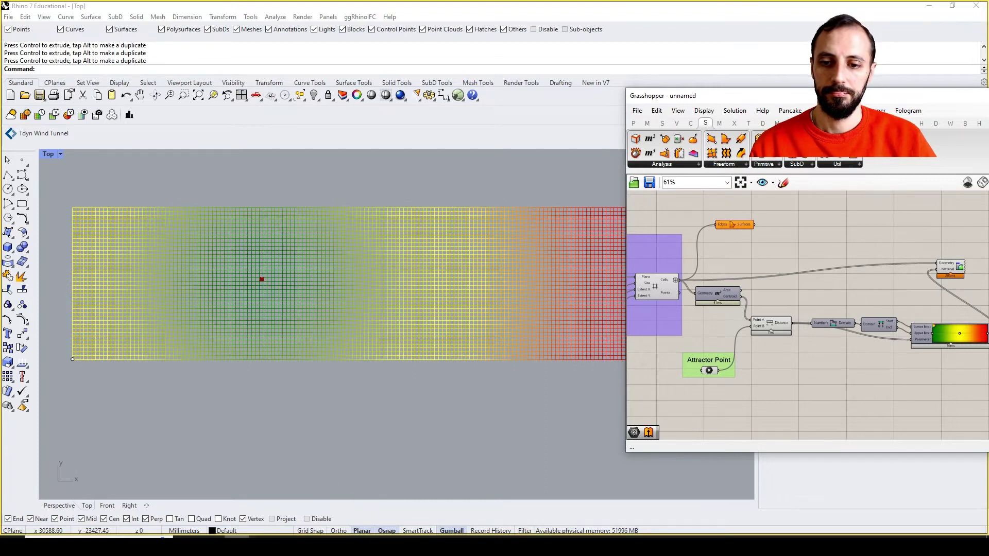
mouse_move(238, 545)
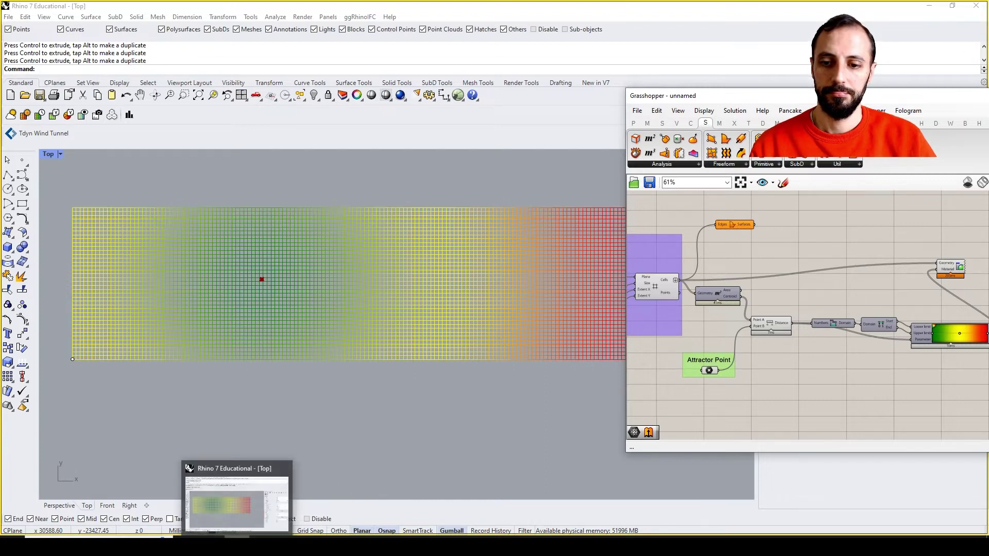
left_click(253, 505)
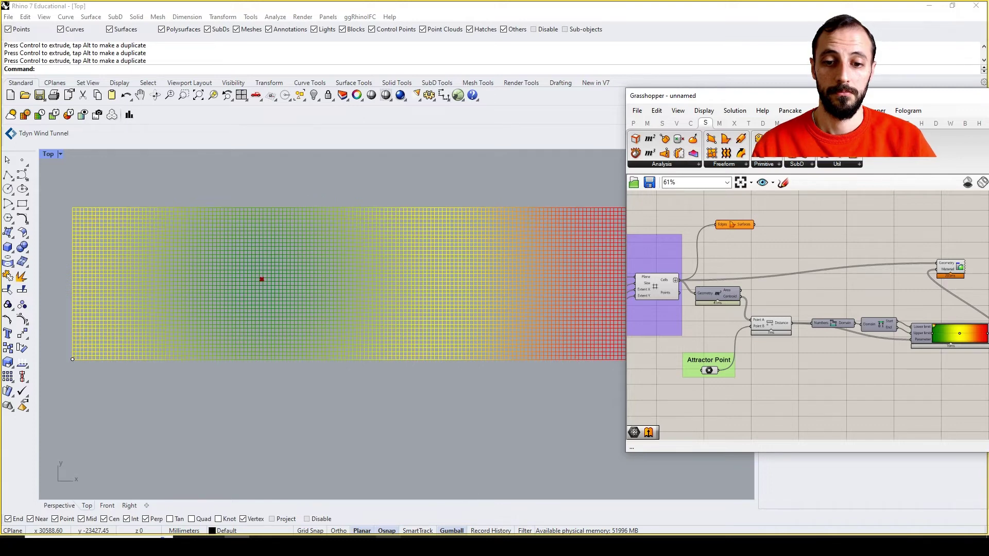
mouse_move(387, 547)
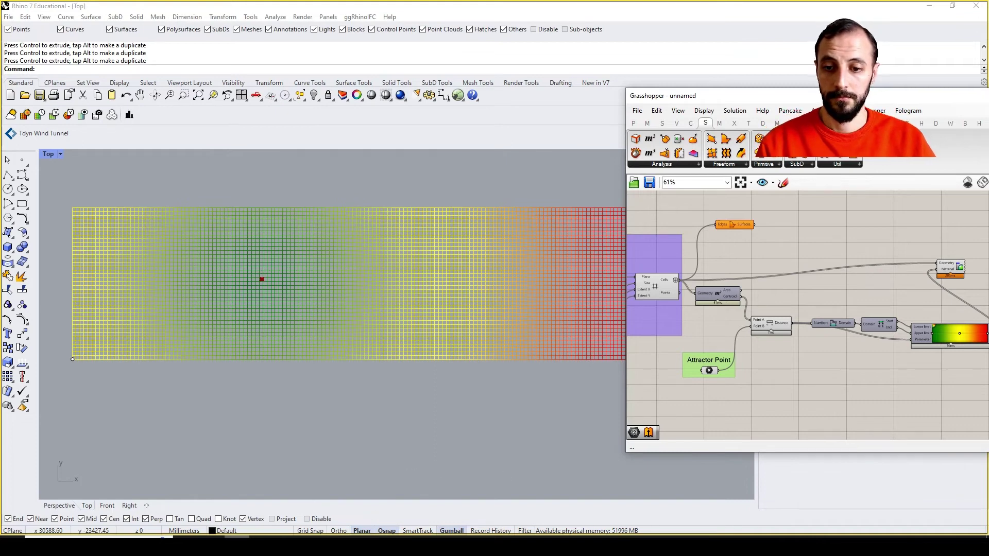
right_click(237, 536)
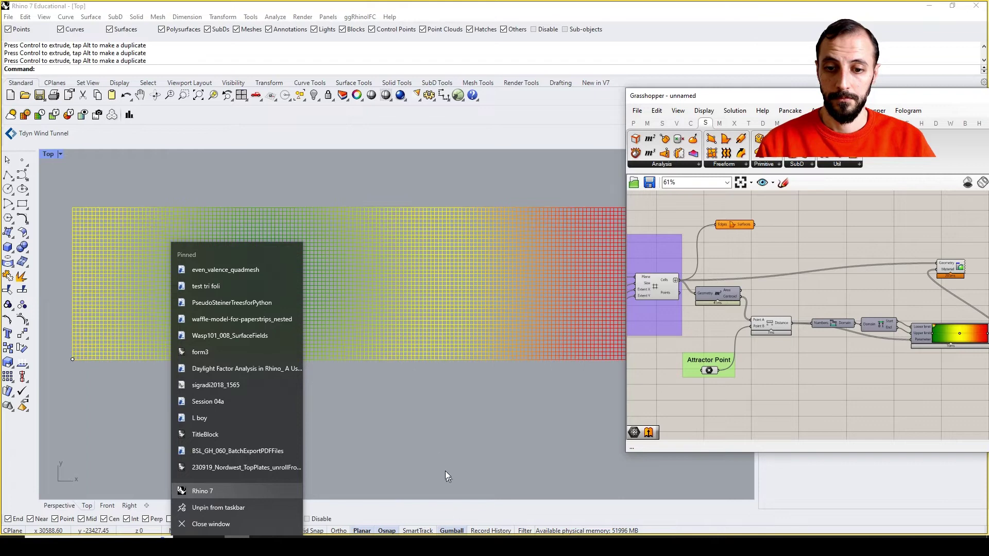
left_click(364, 537)
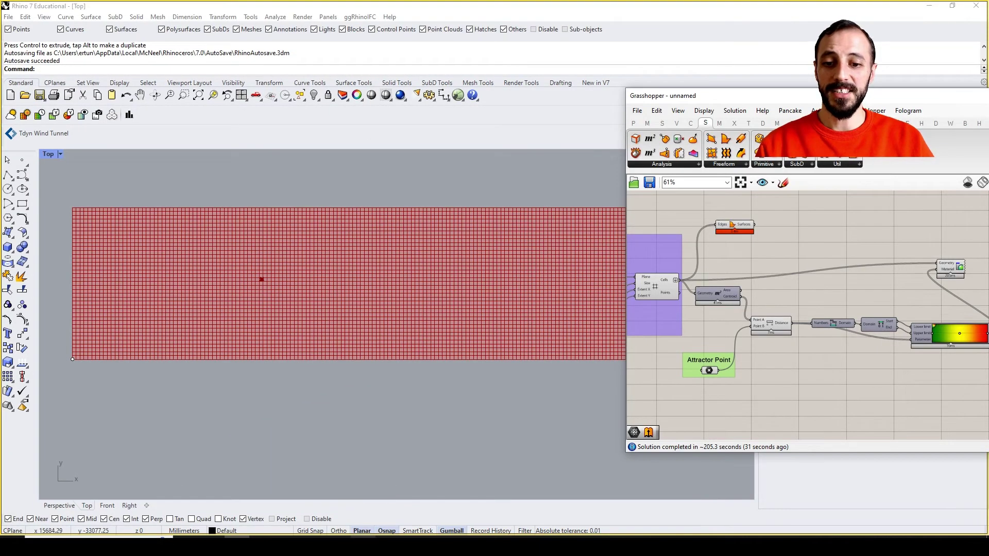
- Turn off the preview of the Boundary Surfaces component
right_click_drag(273, 397, 268, 400)
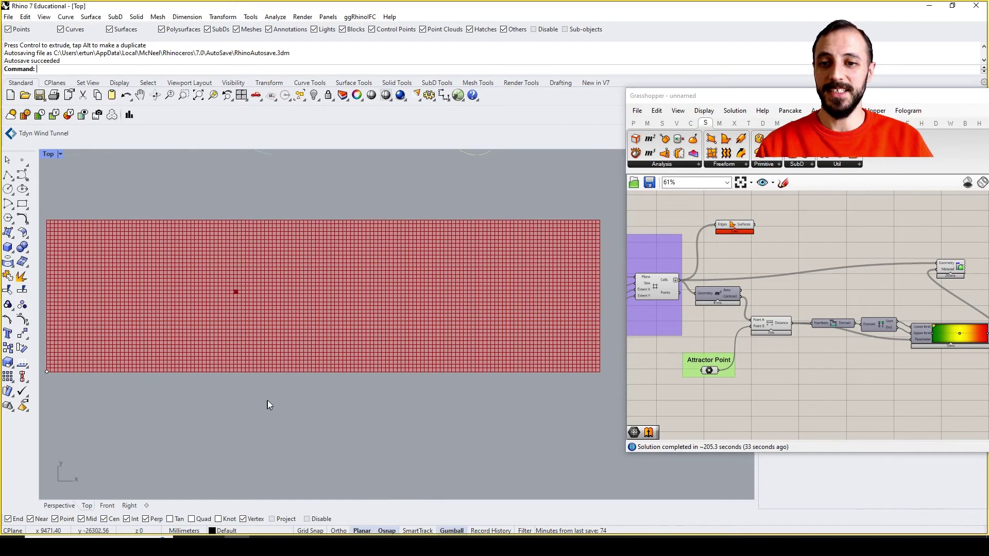
right_click_drag(400, 322, 416, 320)
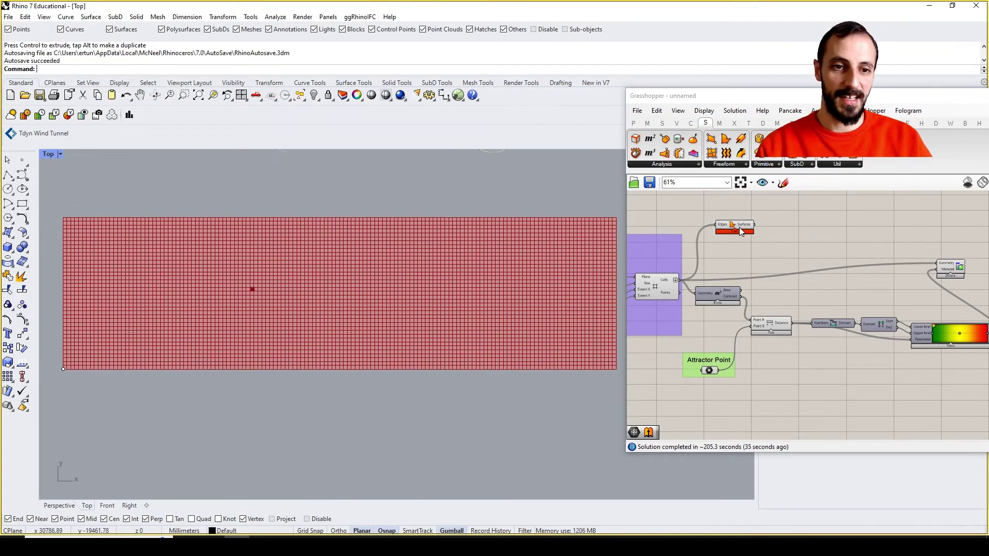
scroll(739, 227, "up", 5)
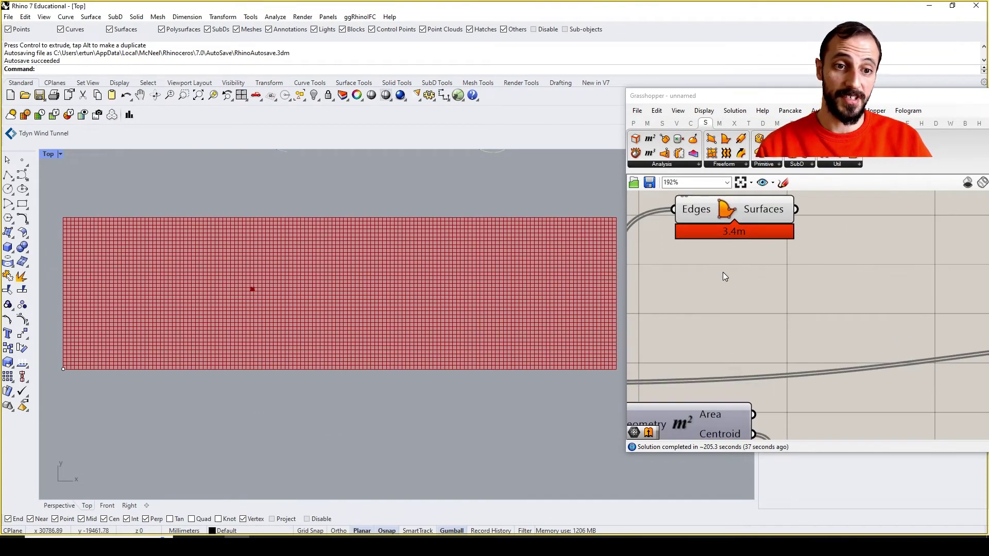
scroll(778, 288, "down", 4)
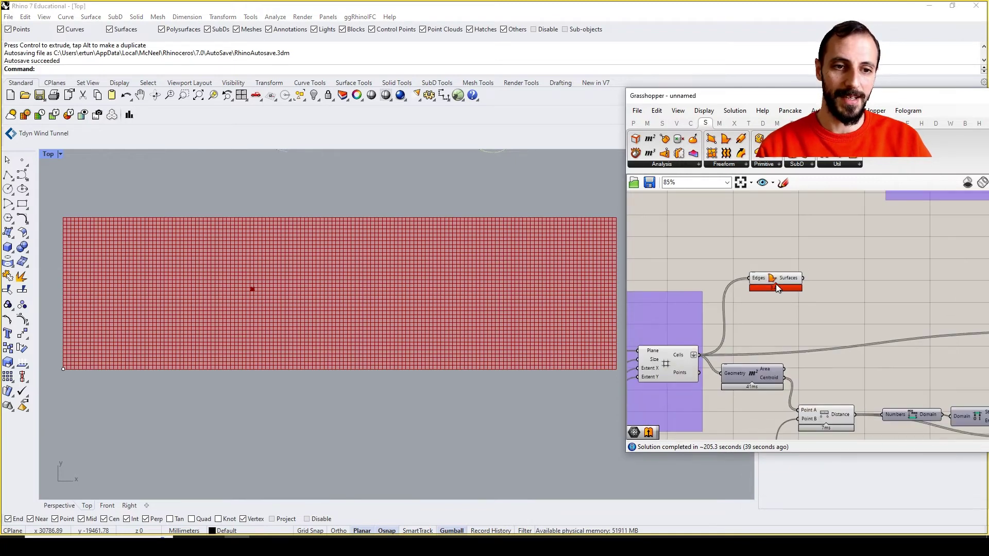
right_click(784, 282)
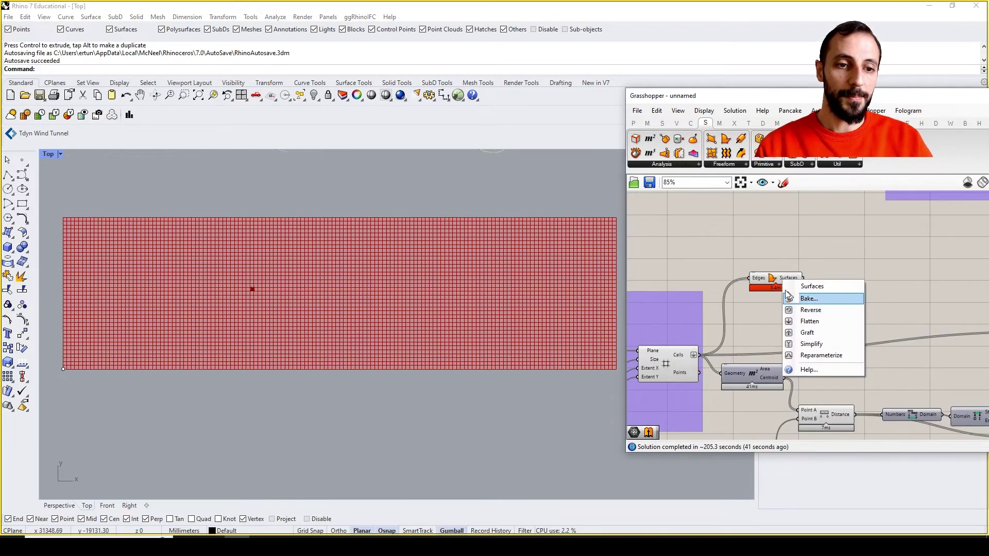
left_click(773, 285)
right_click(779, 285)
left_click(798, 296)
- Connect the Boundary Surfaces output to the Custom Preview's Geometry in place of Cells, and shift the attractor point slightly along positive X
right_click_drag(824, 307, 794, 302)
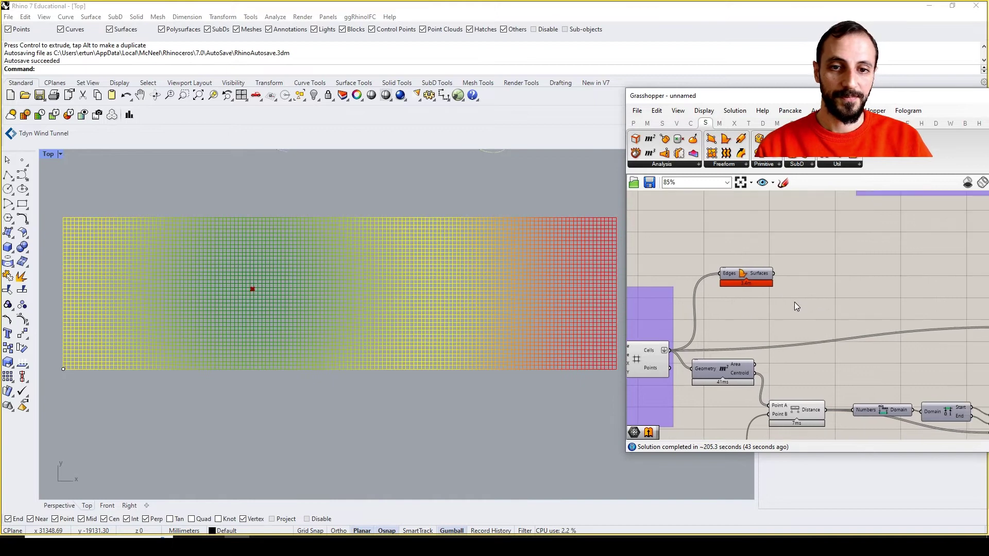
scroll(791, 296, "down", 4)
scroll(721, 273, "up", 1)
left_click_drag(707, 260, 891, 298)
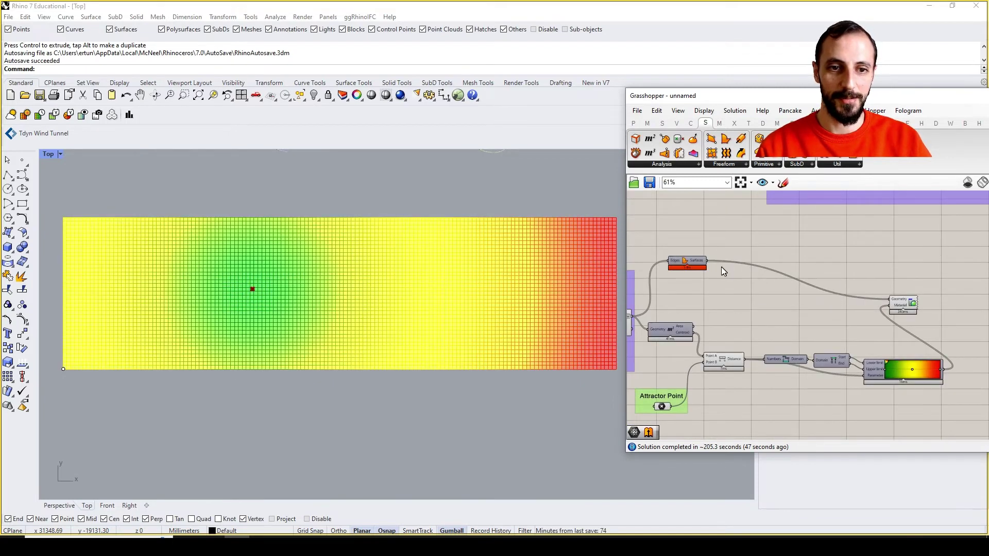
left_click_drag(165, 250, 288, 337)
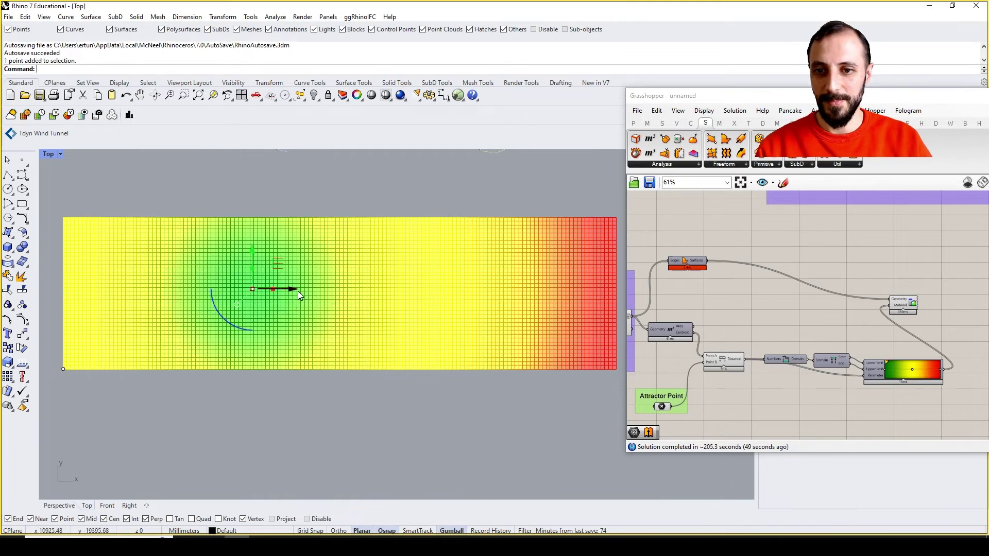
mouse_move(300, 297)
left_mouse_down()
mouse_move(463, 300)
mouse_move(441, 290)
mouse_move(312, 288)
left_mouse_up()
- Set the Square grid's Extent X slider to 39
right_click_drag(690, 312, 804, 311)
right_click_drag(664, 346, 783, 348)
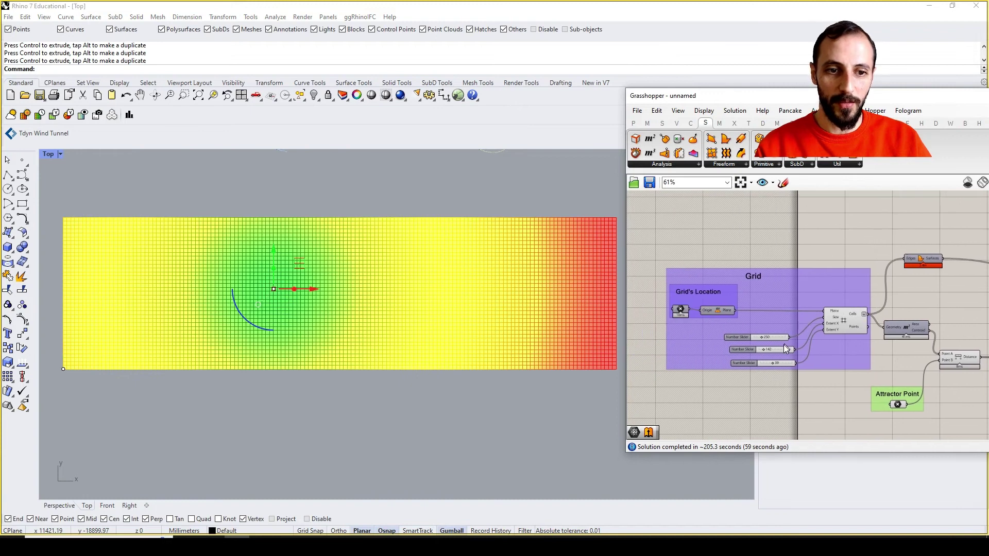
scroll(783, 345, "up", 3)
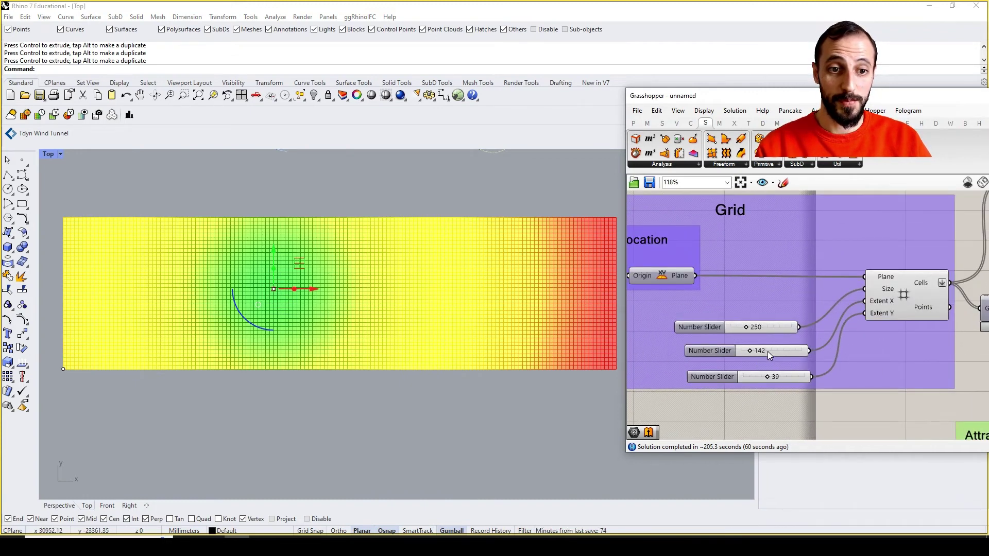
double_click(768, 351)
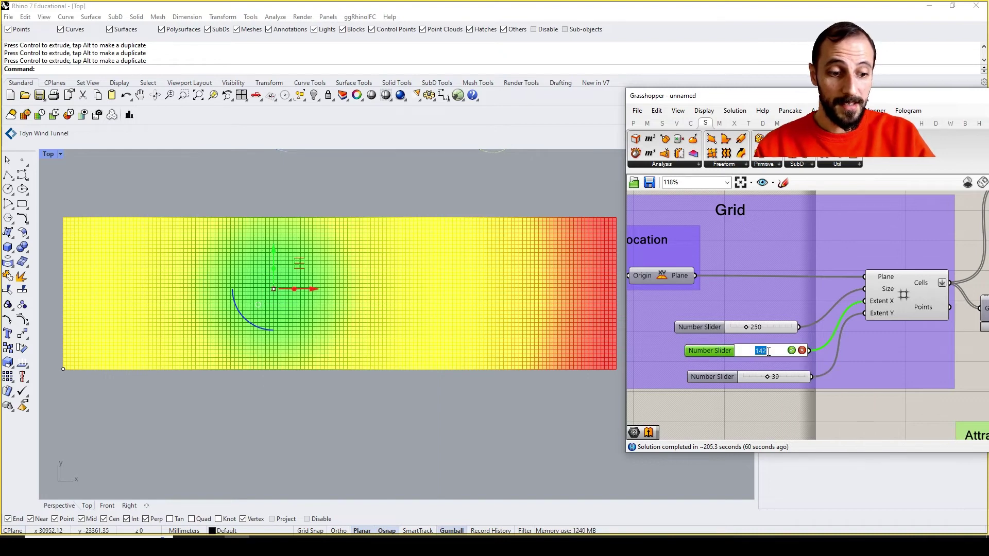
type("39")
key("Return")
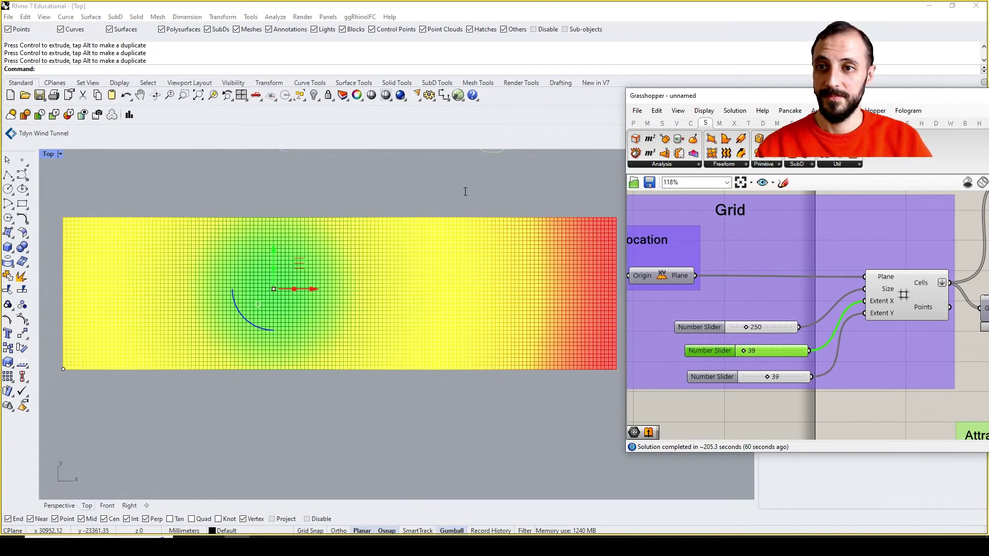
mouse_move(363, 545)
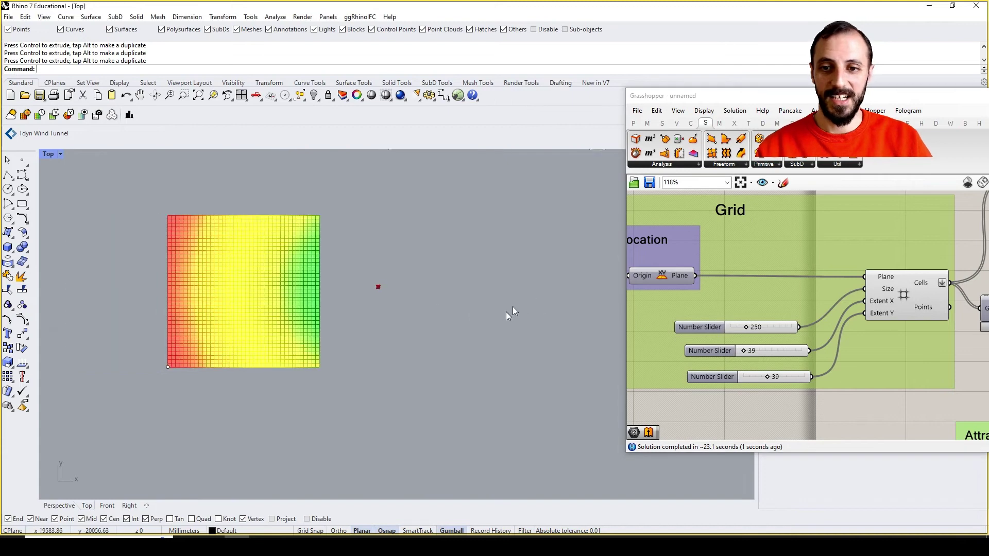
- Move the attractor point along X and Y from outside the grid into its lower half, slightly right of the middle
left_click(378, 287)
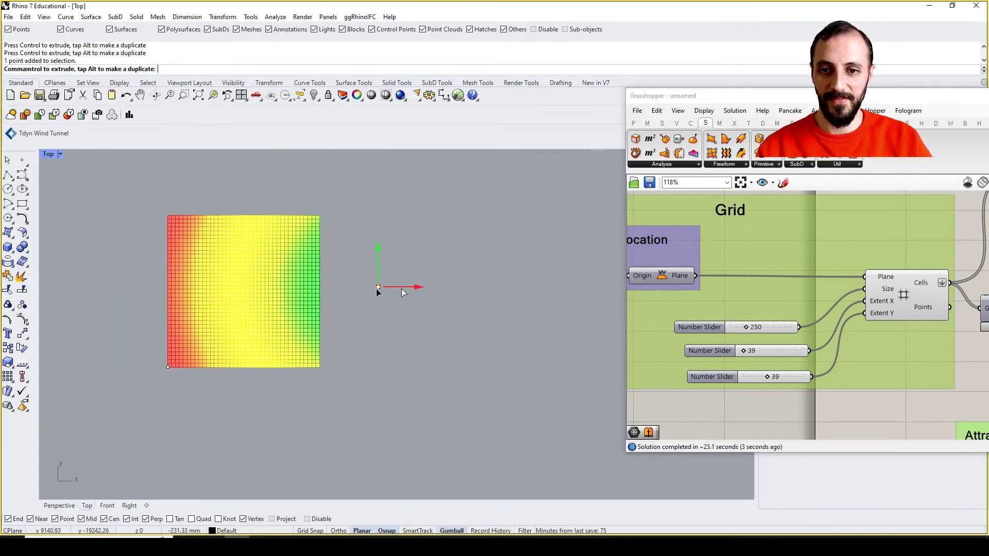
left_click_drag(402, 292, 291, 287)
left_click_drag(259, 246, 266, 299)
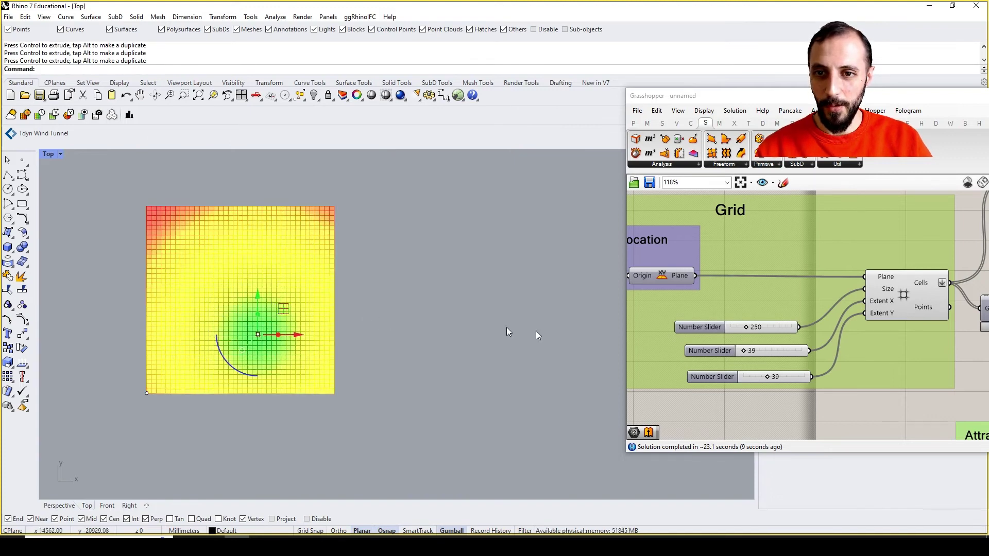
- Apply the red-orange-yellow-blue preset to the Gradient component
scroll(672, 305, "down", 4)
scroll(909, 330, "up", 7)
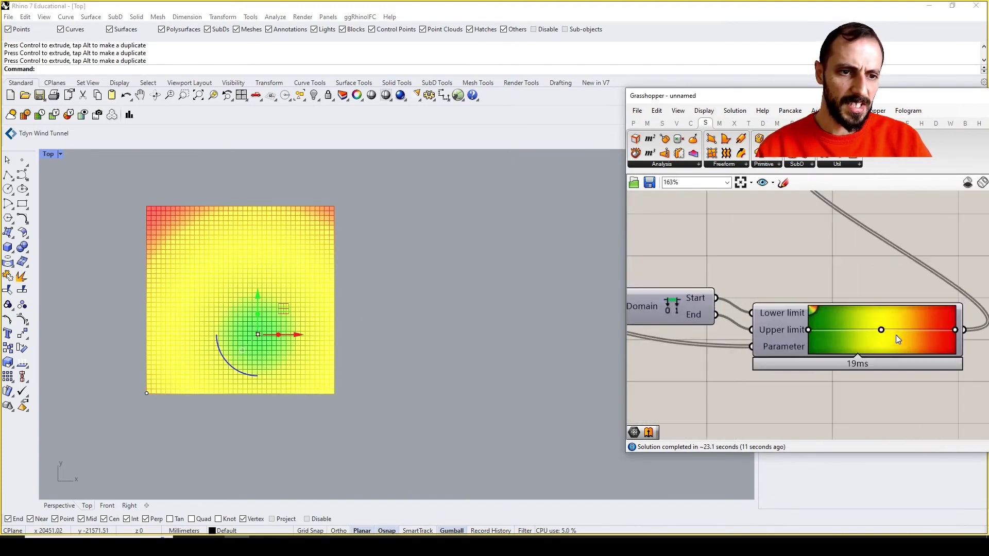
right_click(887, 347)
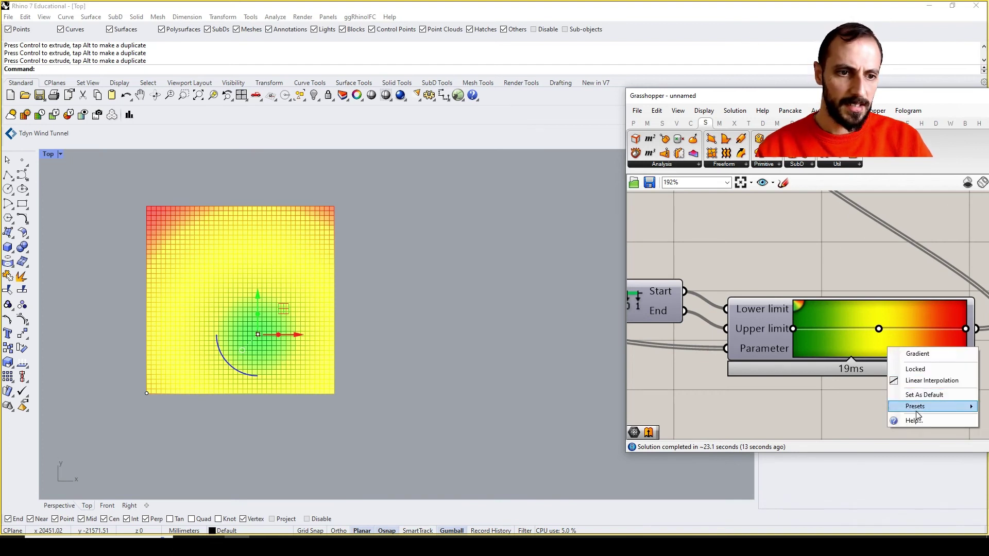
mouse_move(914, 406)
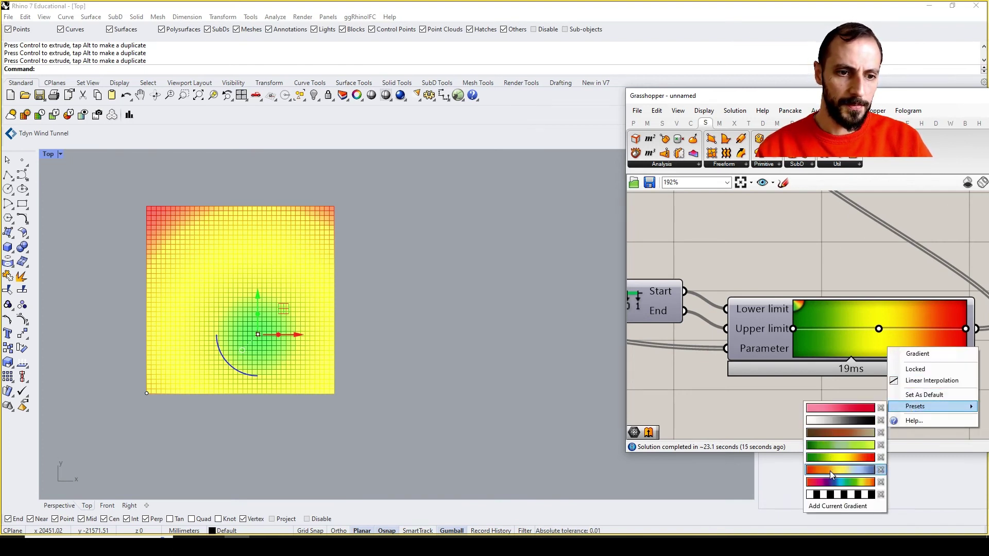
left_click(830, 471)
- Switch the Gradient component to the multicolour spectrum preset
right_click(860, 348)
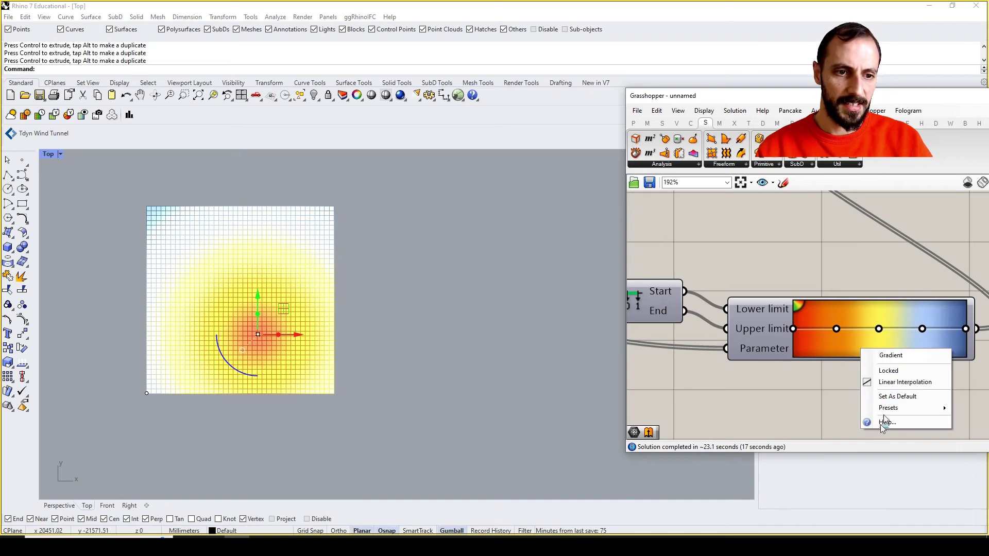
mouse_move(896, 408)
left_click(799, 485)
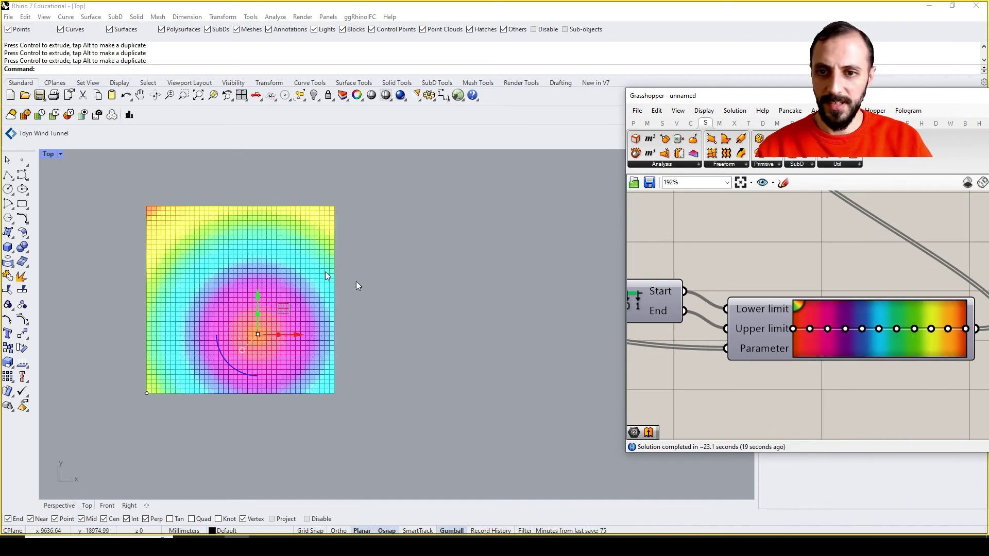
- Move the attractor point along Y and X to the centre of the grid, and deselect it
scroll(326, 281, "up", 2)
left_click_drag(317, 329, 321, 281)
left_click_drag(362, 311, 337, 308)
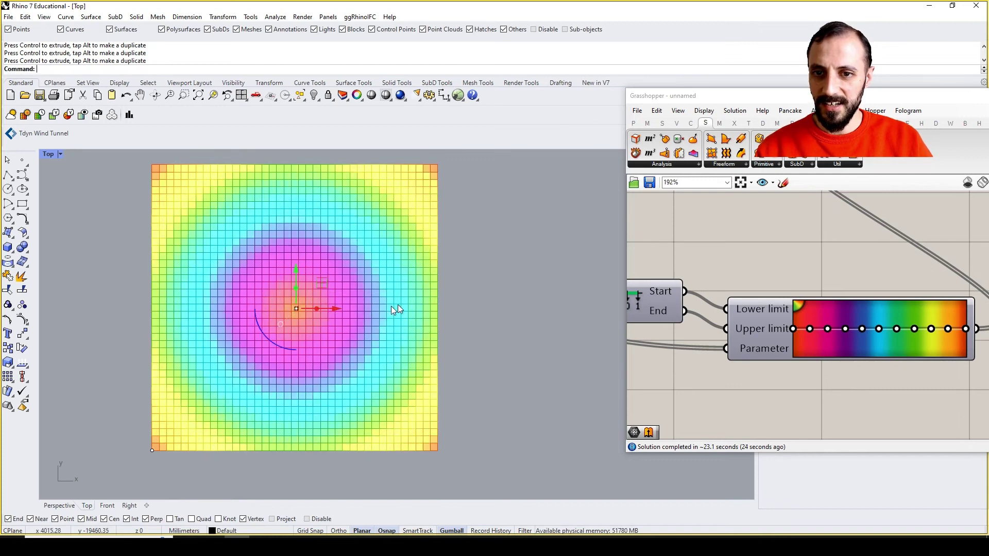
left_click(481, 283)
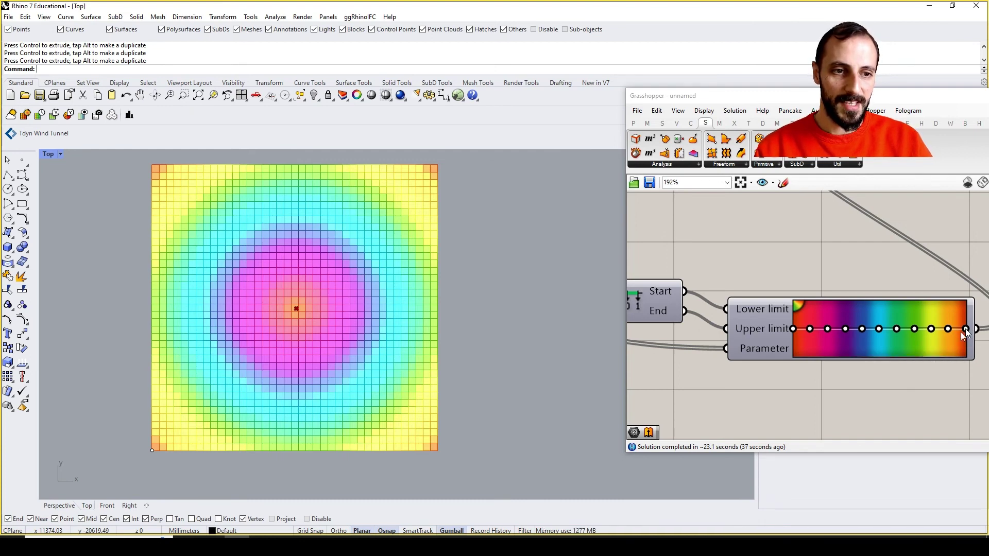
- Apply the pink-to-red preset to the Gradient component
right_click(890, 350)
mouse_move(922, 411)
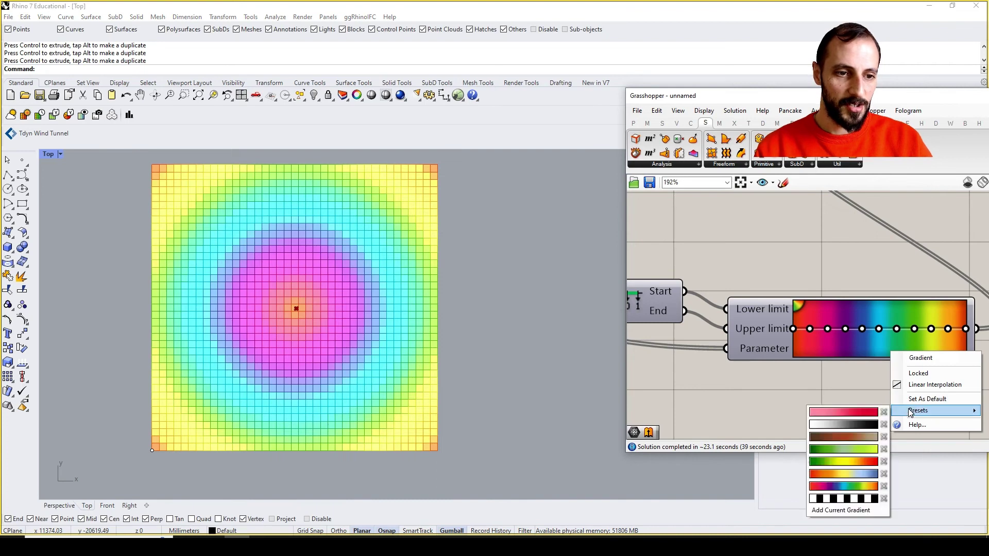
left_click(844, 414)
right_click(858, 347)
left_click(489, 336)
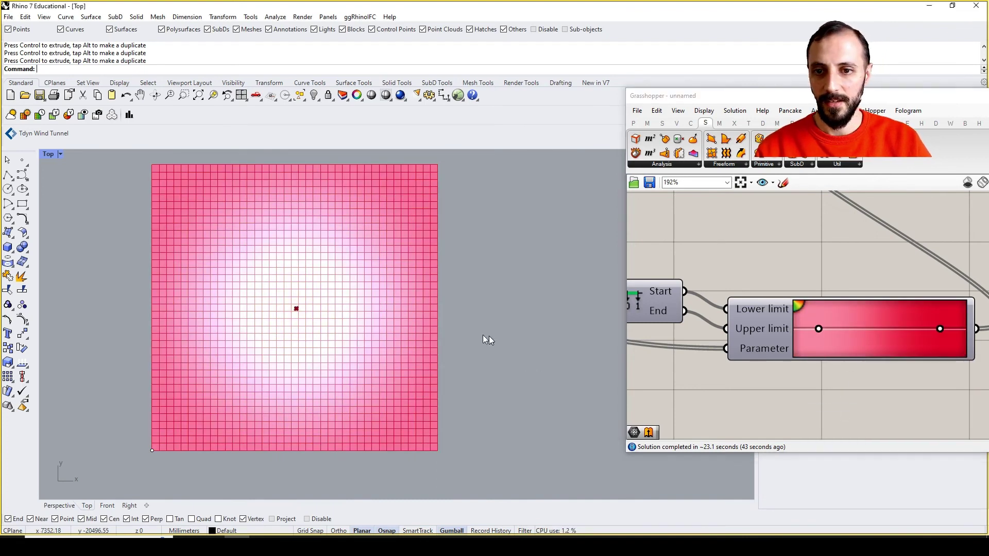
- Move the attractor point along X a little to the right of the grid's centre and deselect it
left_click_drag(281, 305, 360, 309)
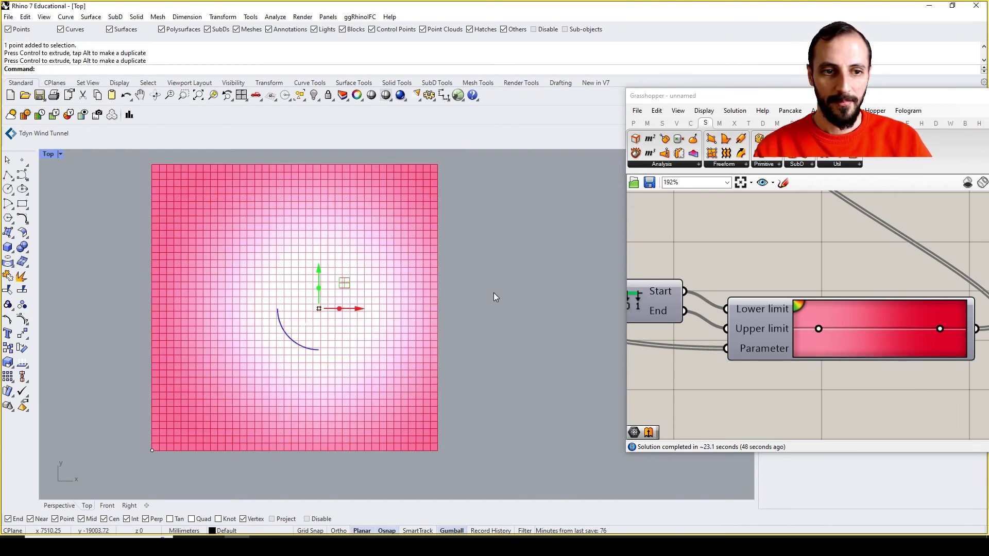
left_click(508, 315)
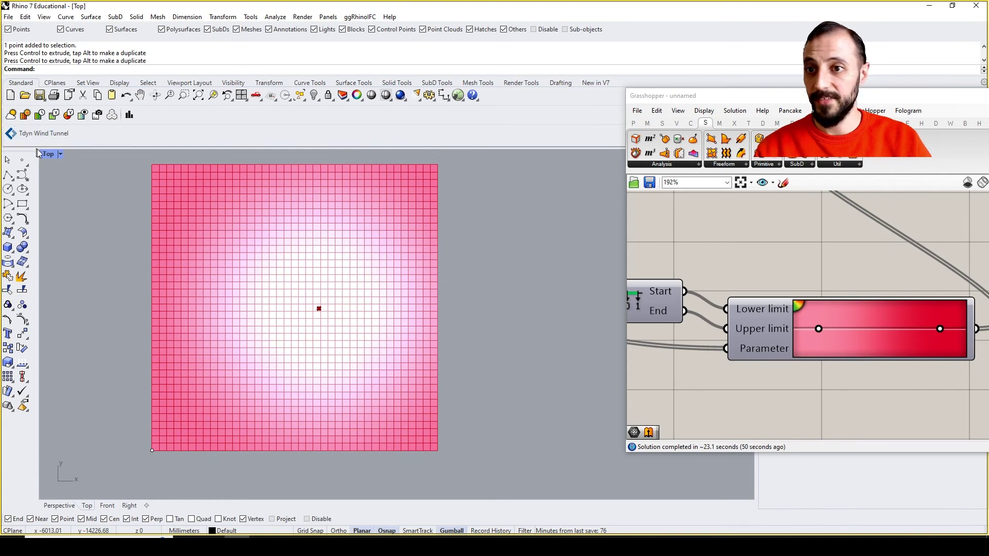
- Set the Top viewport to Rendered display mode and move the attractor point along X to the left of the grid's centre
left_click(47, 154)
left_click(105, 136)
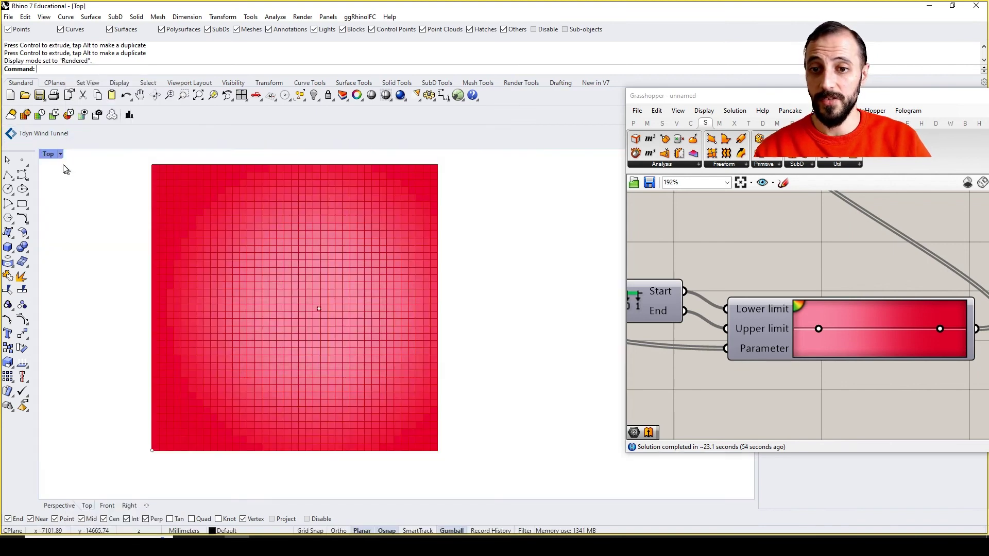
left_click(319, 310)
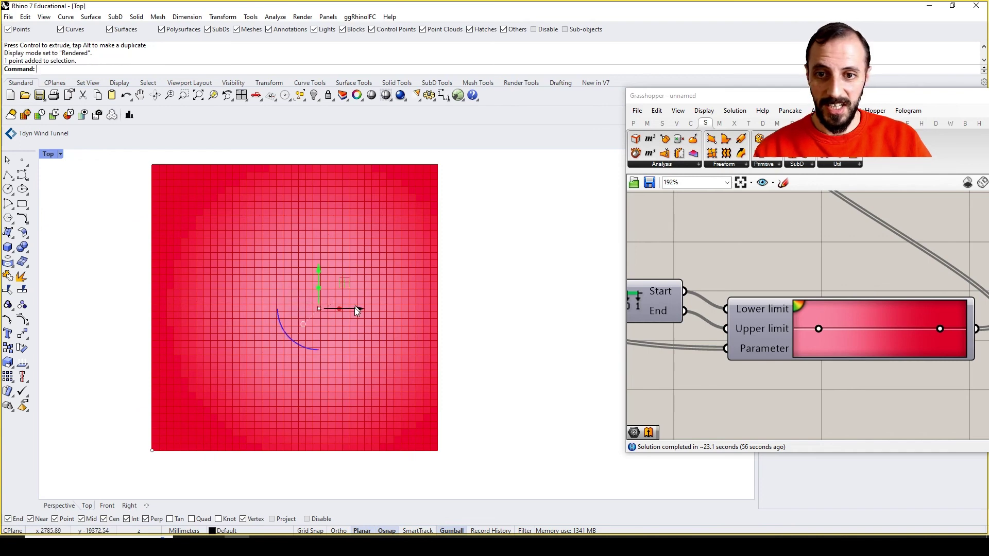
left_click_drag(354, 308, 63, 163)
- Set the Top viewport to Shaded display mode, move the attractor point along X back near the grid's centre, and deselect it
left_click(60, 154)
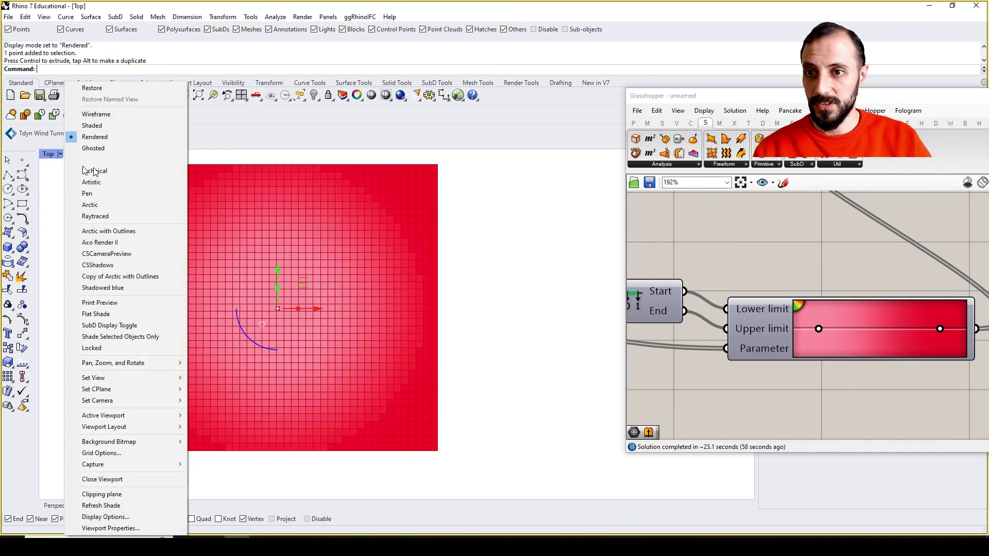
left_click(116, 126)
left_click_drag(328, 315, 350, 315)
left_click(471, 278)
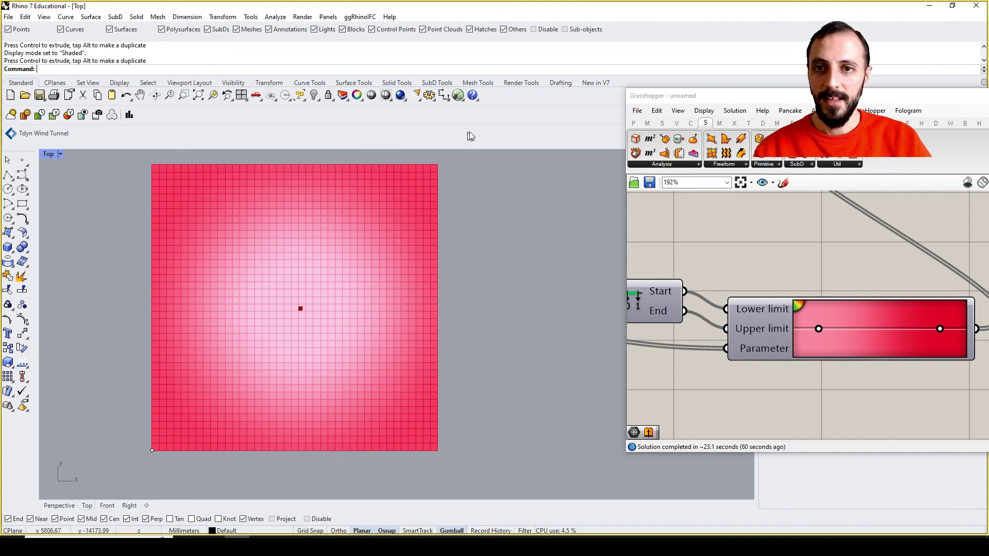
key("alt+Tab")
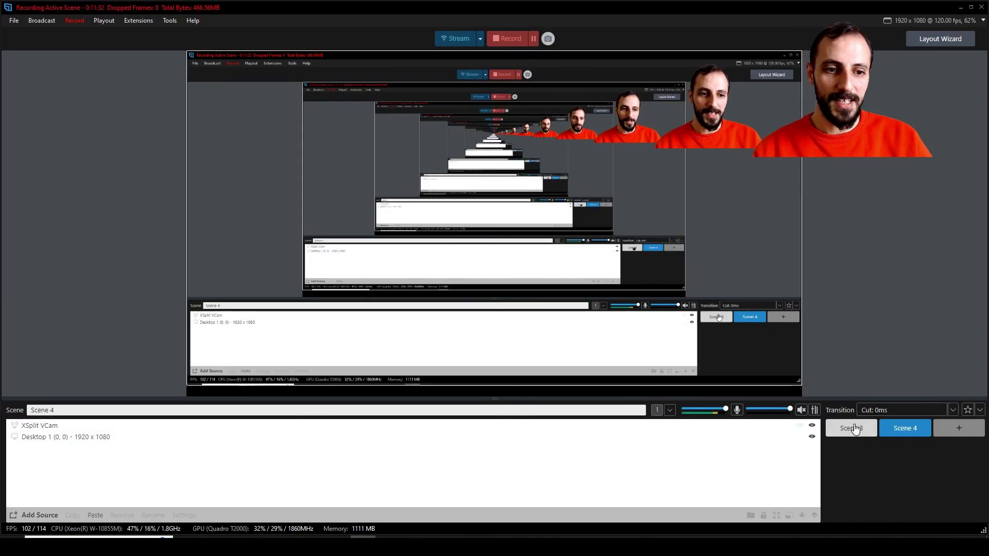
left_click(903, 432)
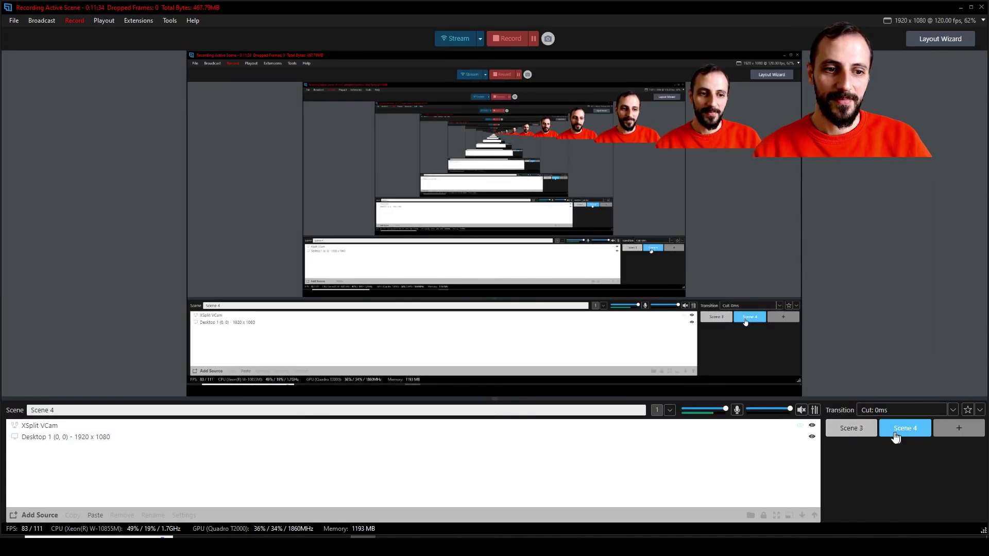